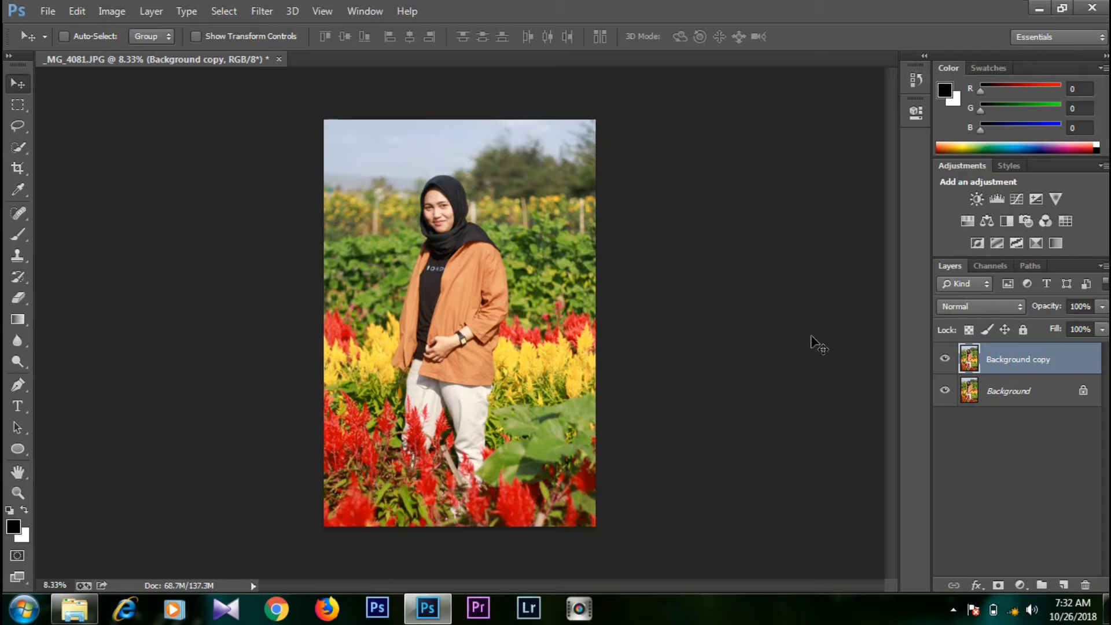
Sharpen the Background copy layer with Unsharp Mask at an amount of 100% and a radius of 4.0 pixels
click(261, 11)
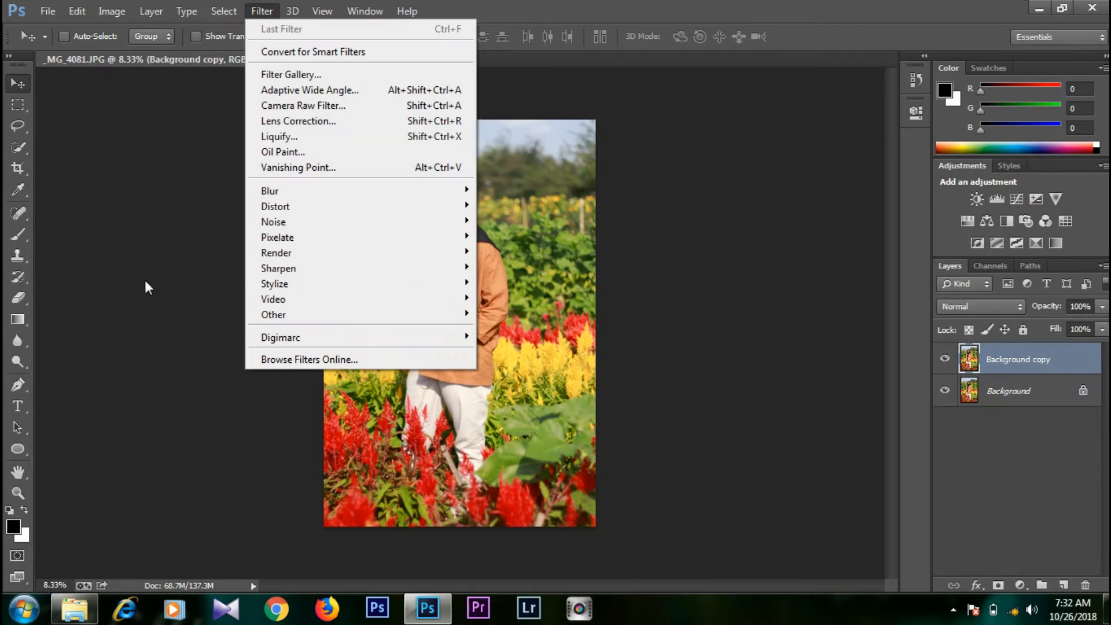
mouse_move(335, 275)
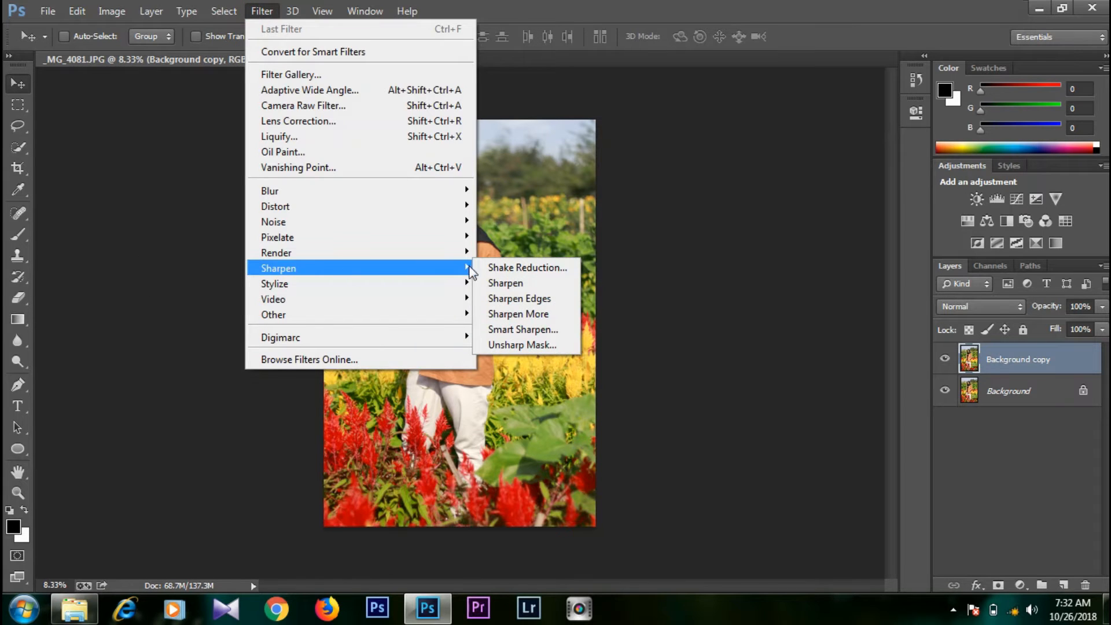
click(496, 344)
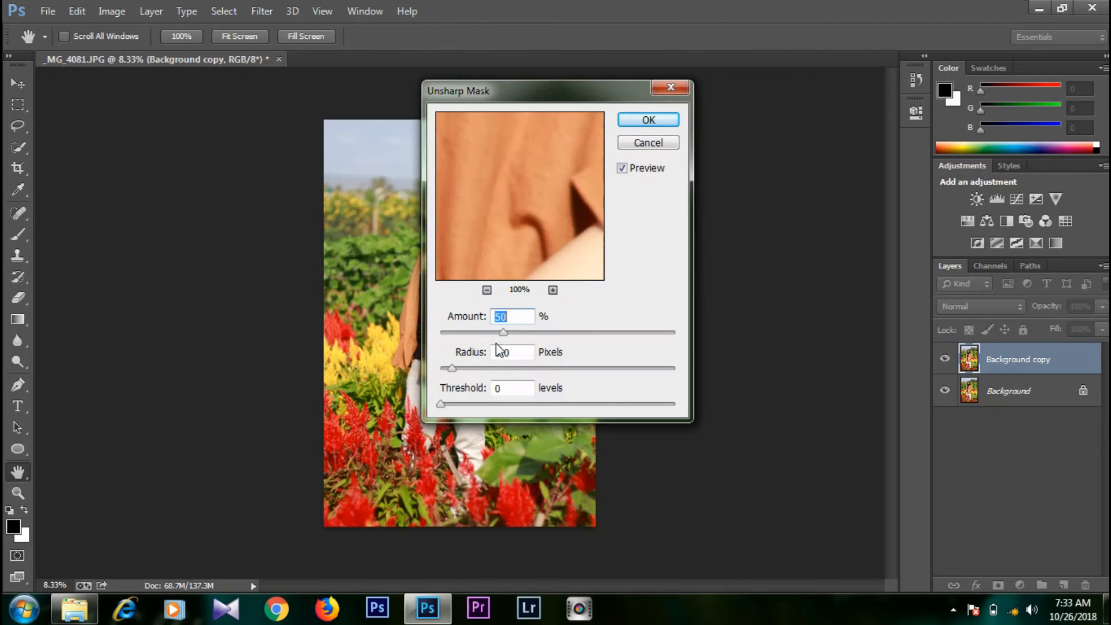
drag(592, 96, 225, 120)
drag(137, 363, 200, 363)
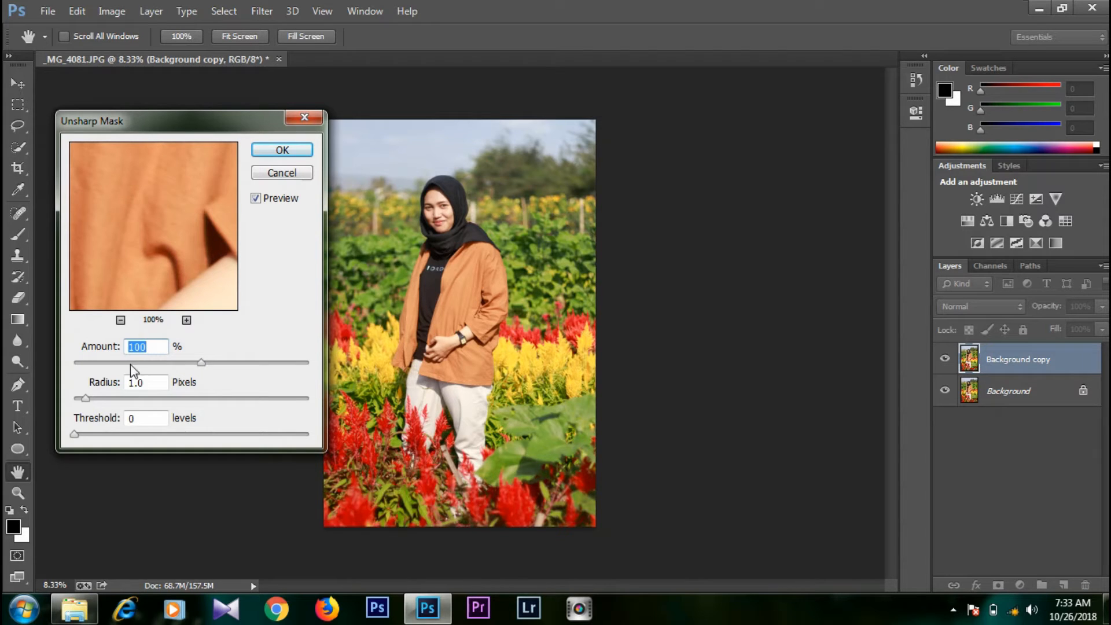
drag(86, 398, 126, 398)
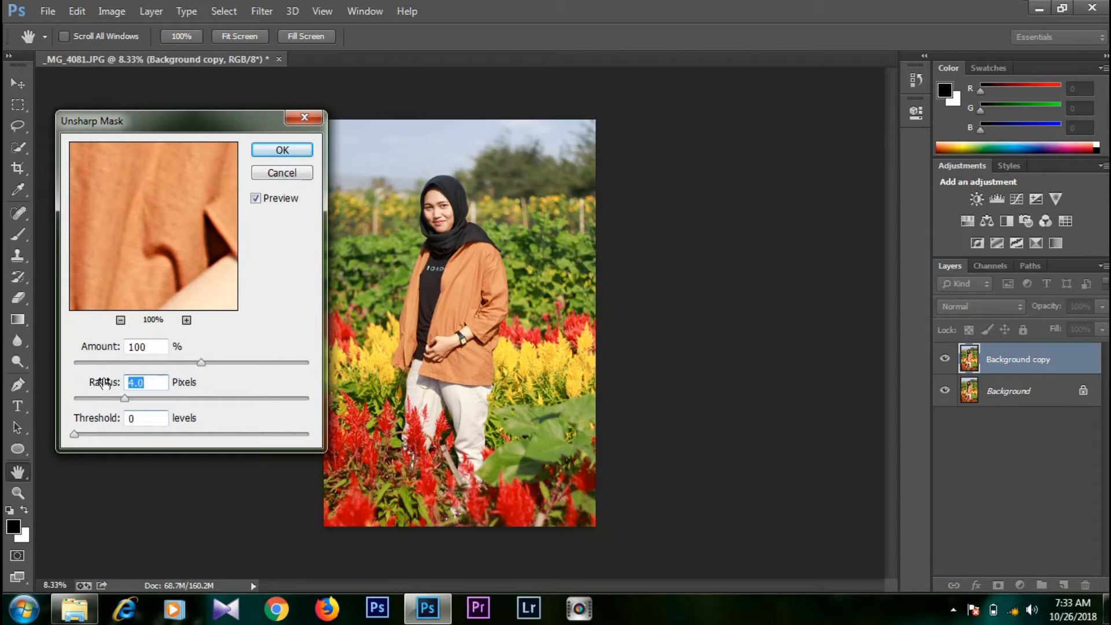
click(268, 151)
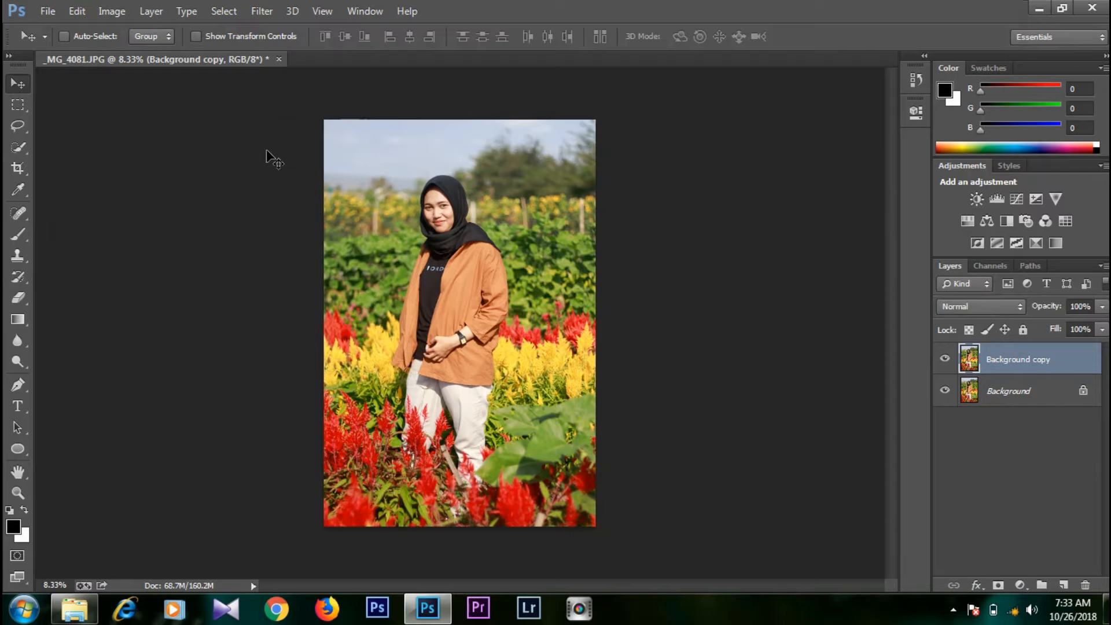
Add a Channel Mixer layer with Red output set to Red -50, Green +200, Blue -50, and blend it as Lighten
click(1020, 584)
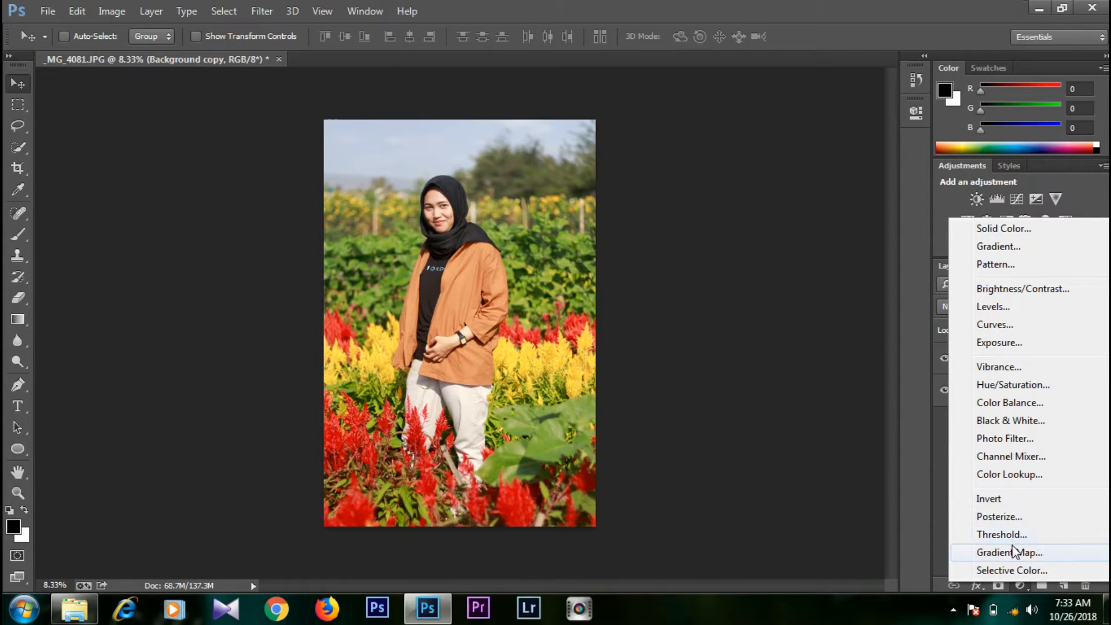
click(1013, 460)
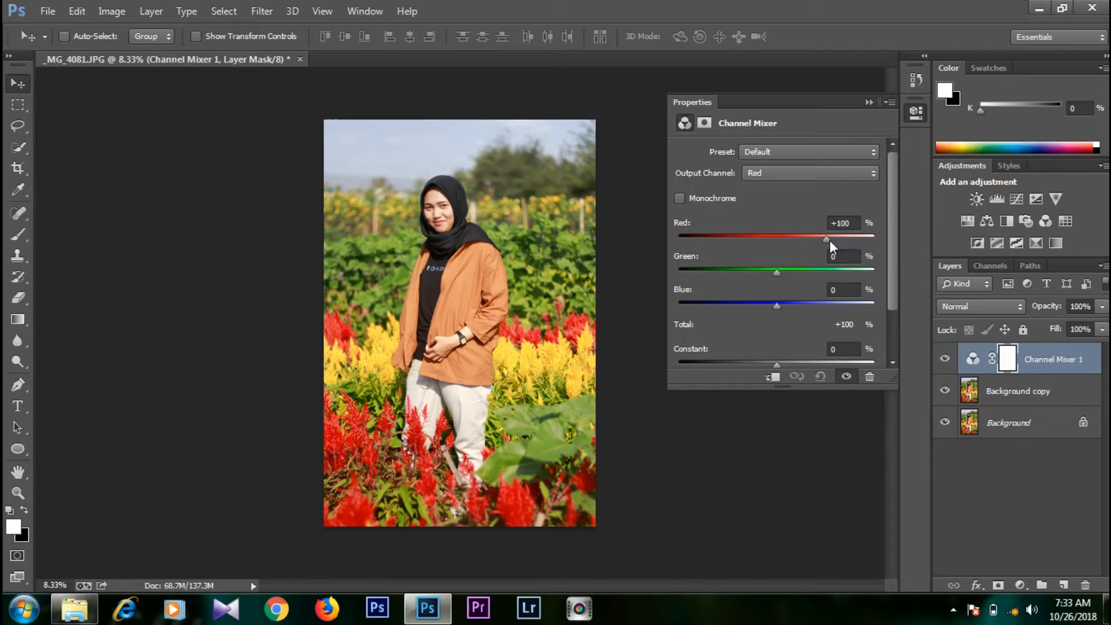
drag(829, 238, 752, 238)
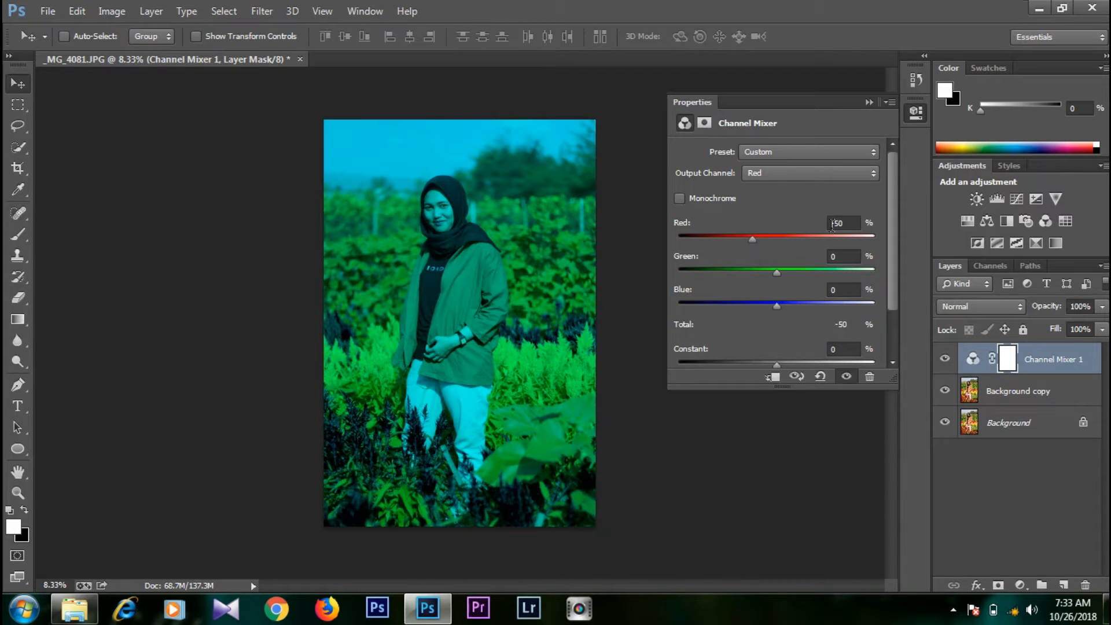
drag(776, 273, 881, 274)
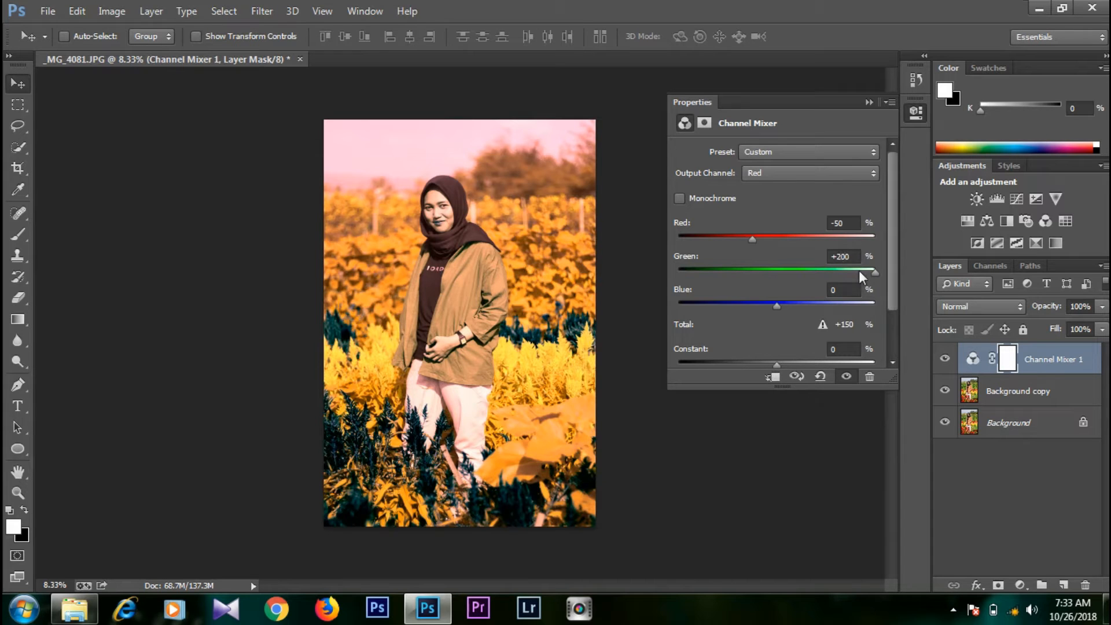
drag(777, 304, 753, 303)
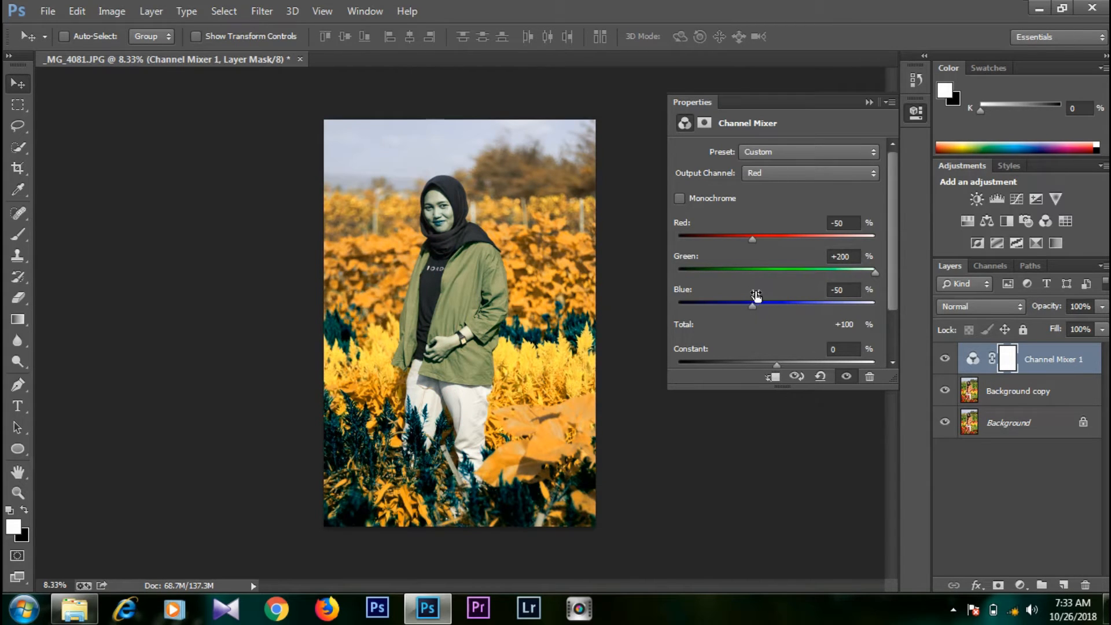
click(870, 103)
click(967, 305)
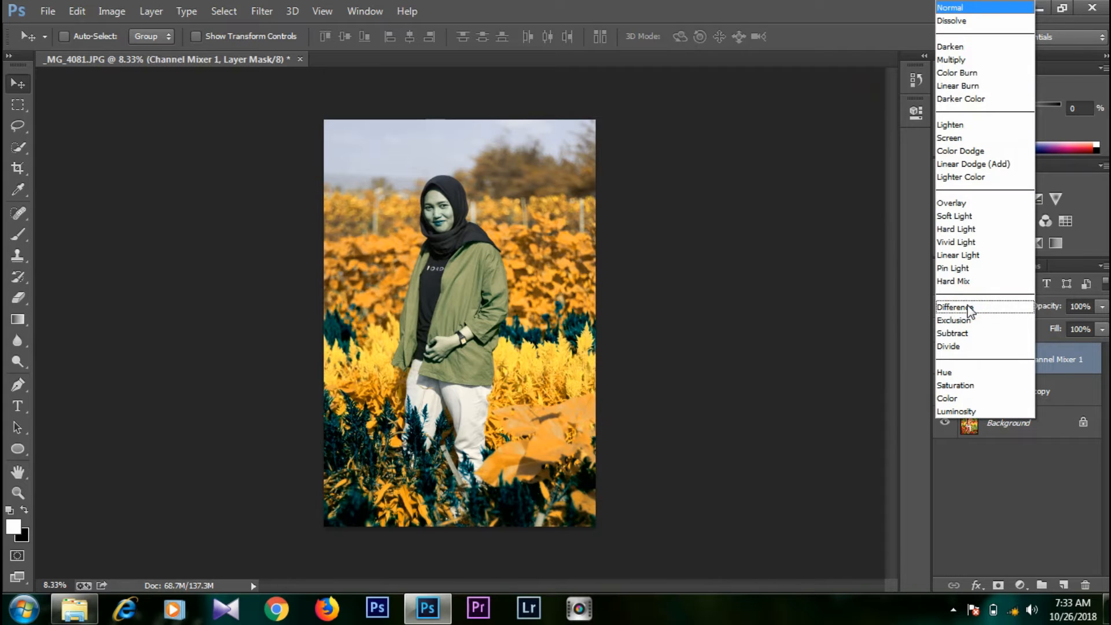
click(944, 126)
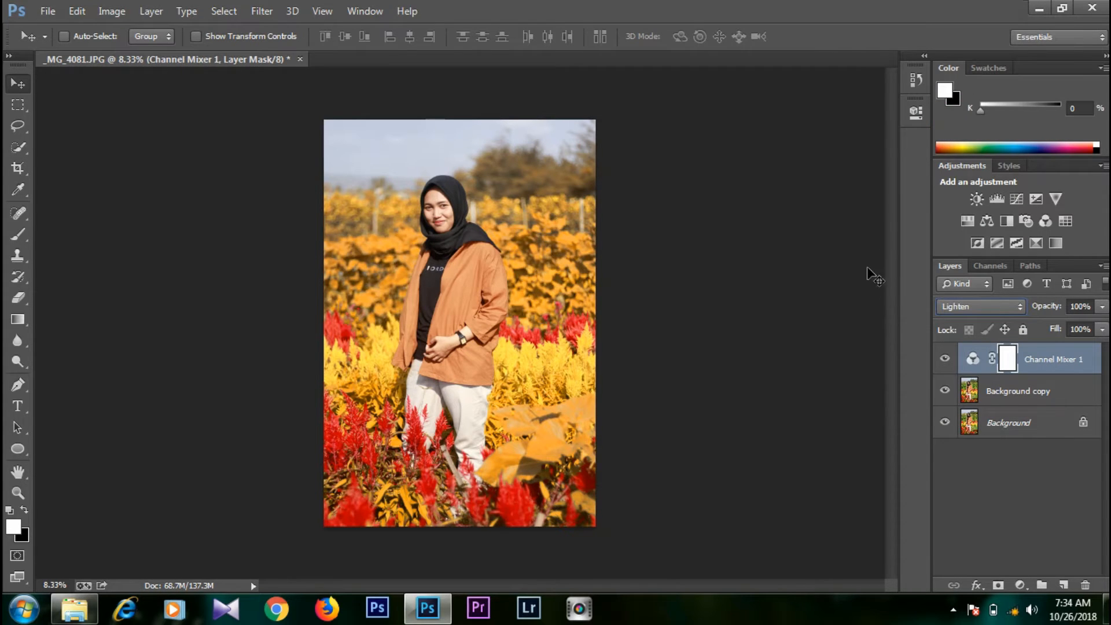
Add a Selective Color adjustment layer and set Black to -20% for the Reds
click(1022, 585)
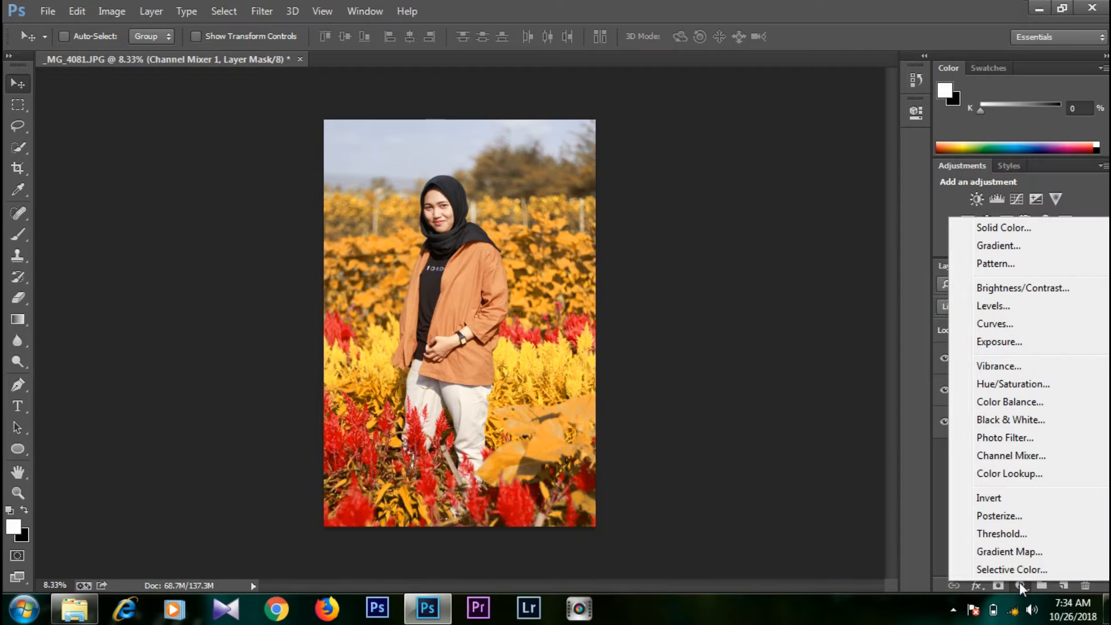
click(1013, 569)
drag(776, 310, 758, 309)
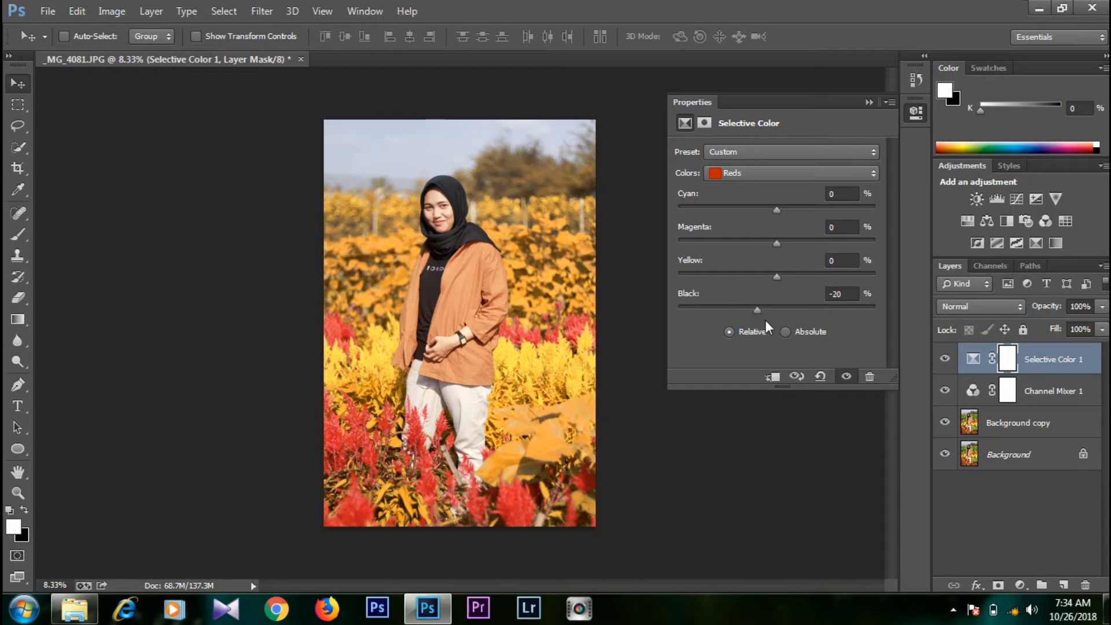
Adjust the Yellows in Selective Color to Cyan -20%, Magenta -5%, Yellow -5% and Black -5%
click(814, 176)
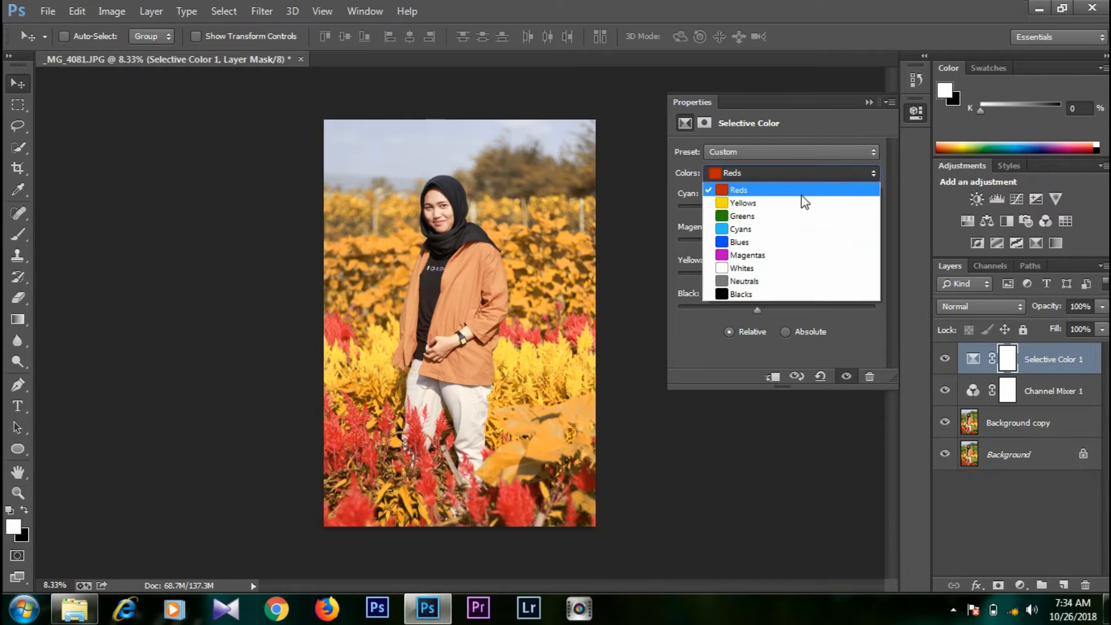
click(799, 199)
drag(777, 210, 755, 209)
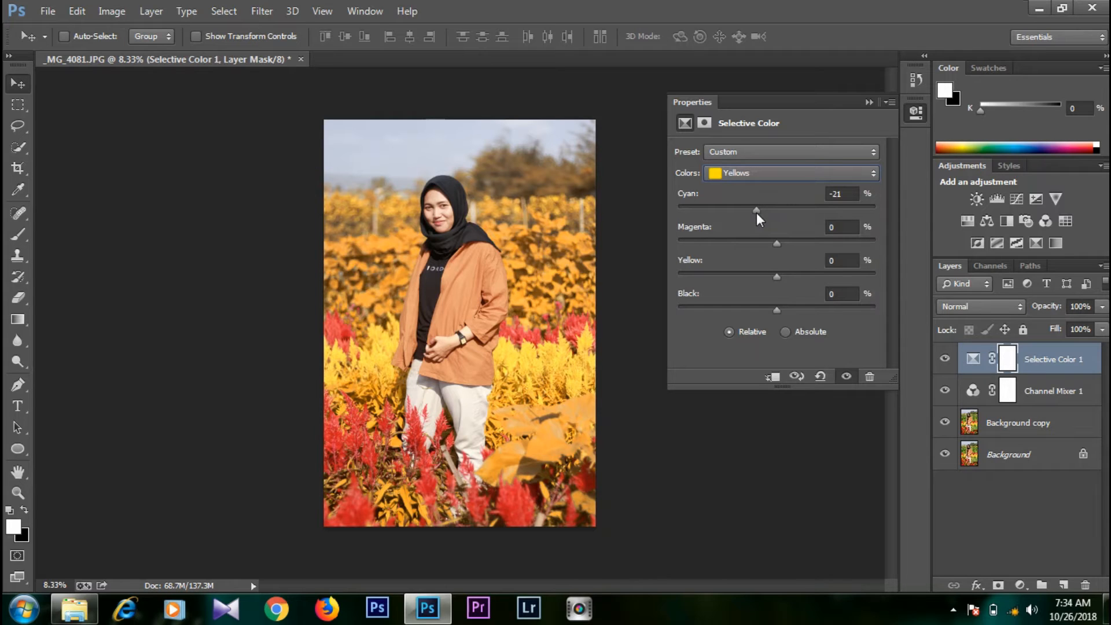
drag(777, 241, 775, 278)
drag(777, 311, 819, 312)
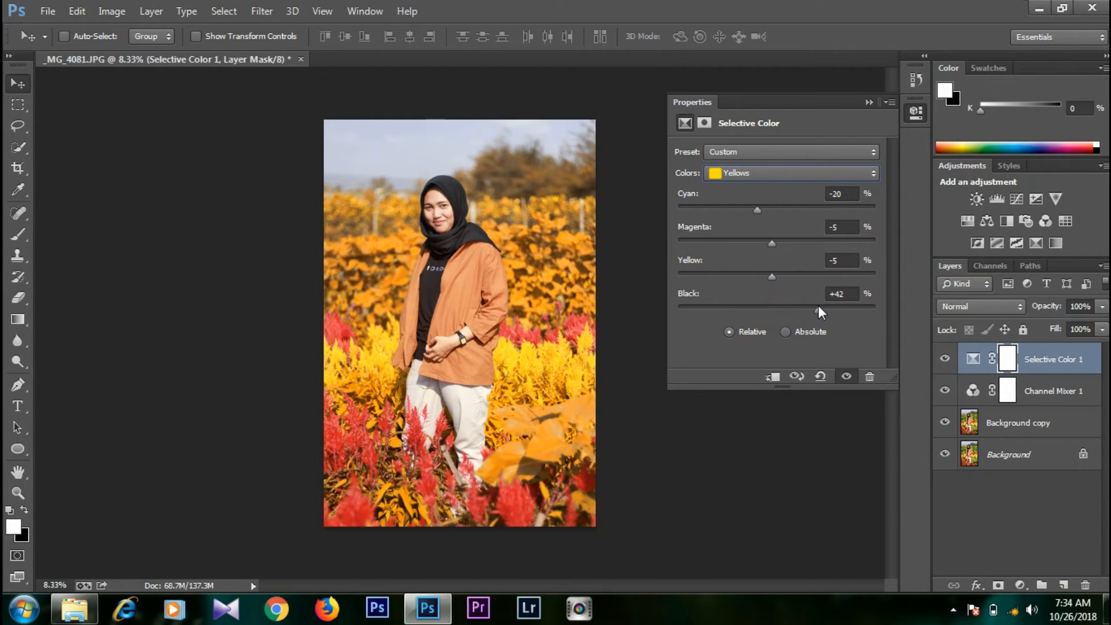
drag(819, 306, 771, 306)
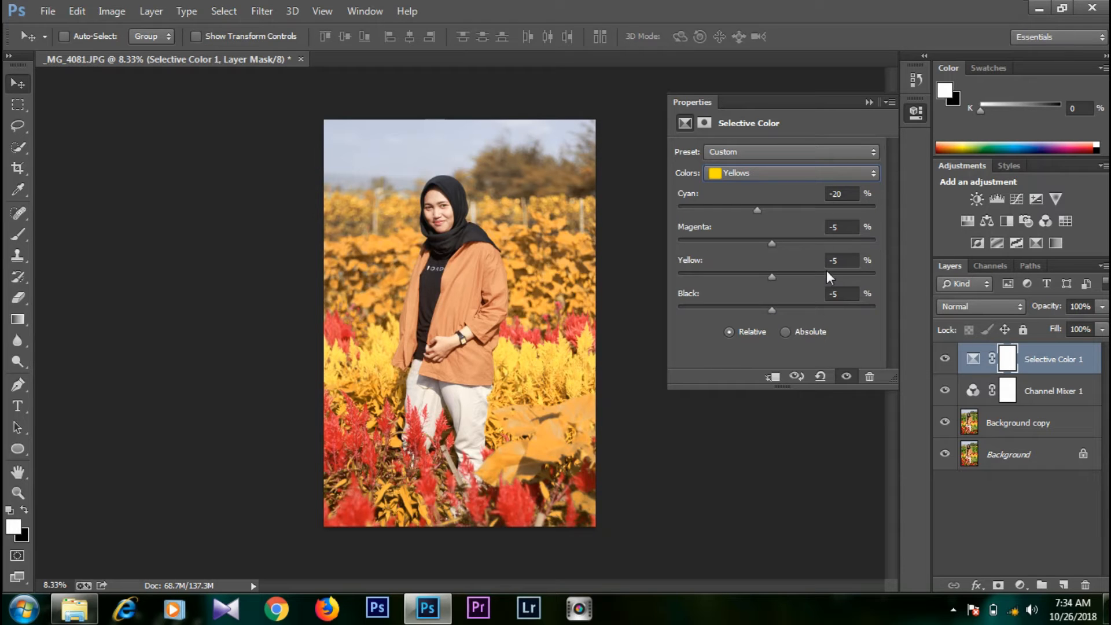
Adjust the Neutrals in Selective Color to Cyan +10% and Black +10%
click(809, 172)
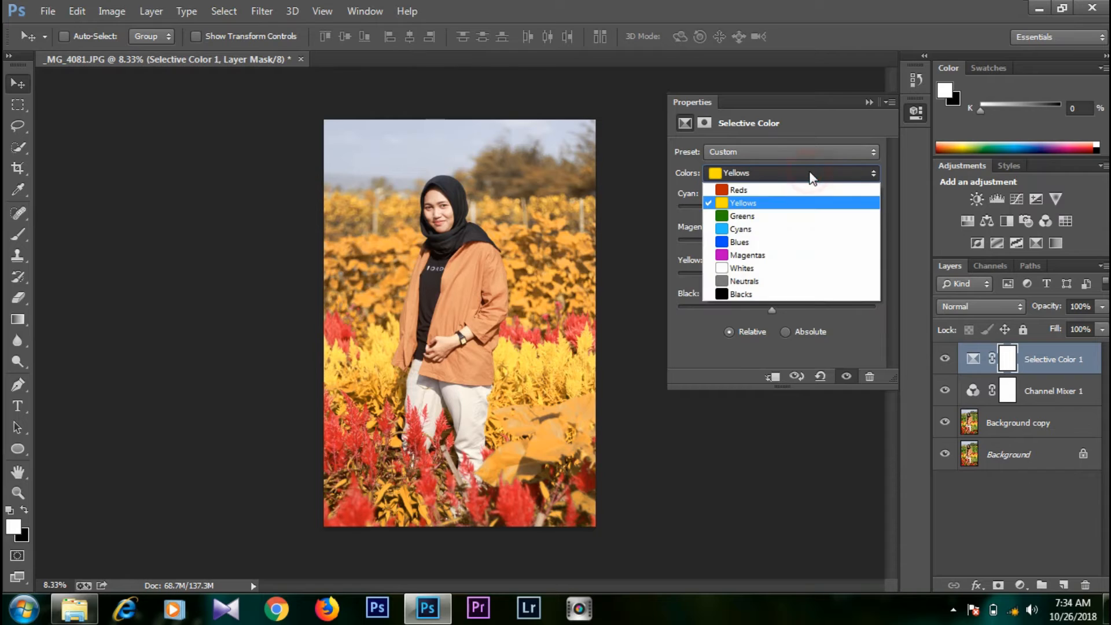
click(747, 281)
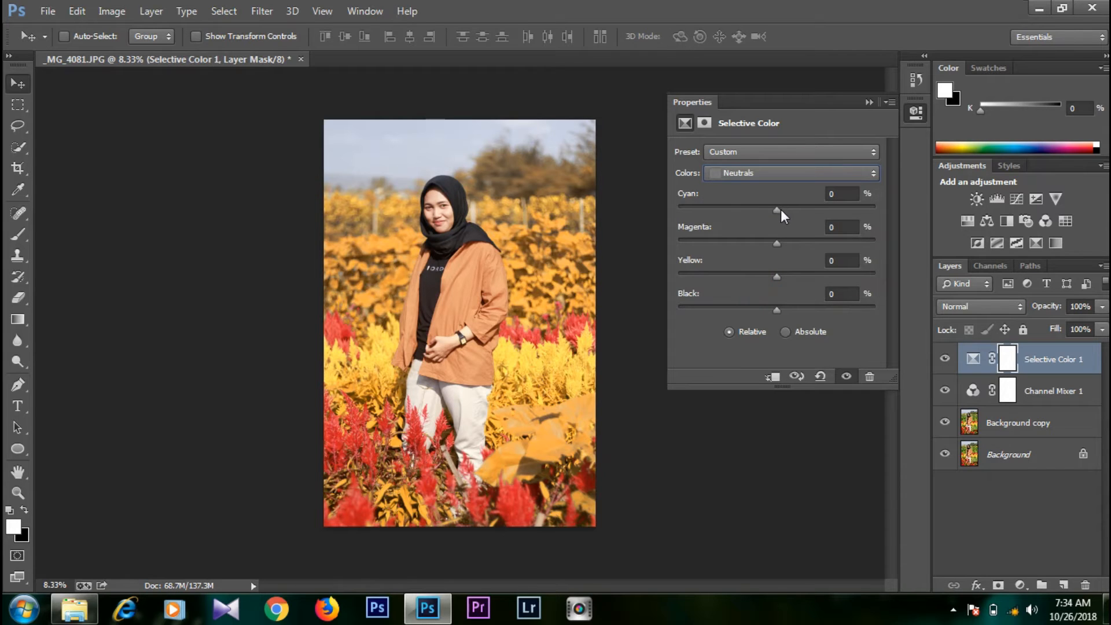
drag(778, 208, 786, 206)
drag(777, 309, 786, 308)
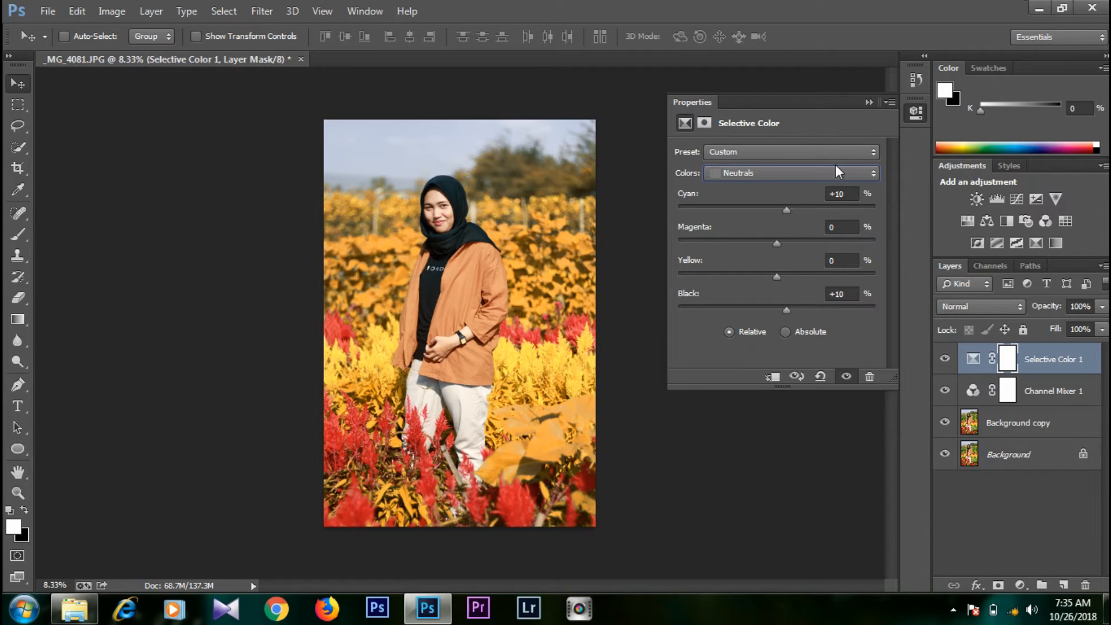
click(868, 103)
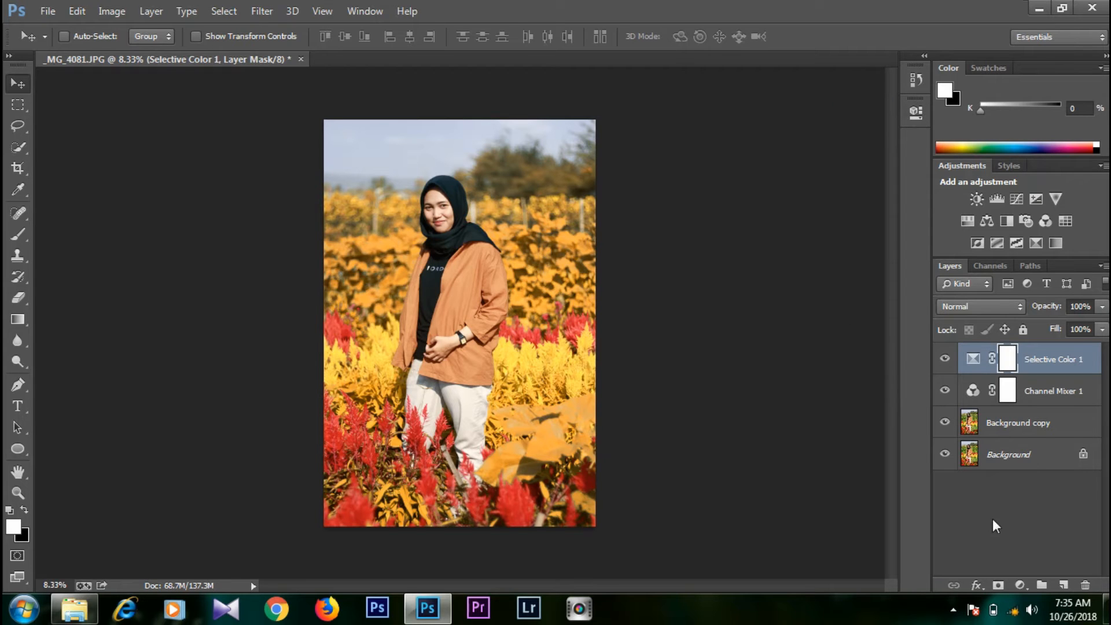
Add a Gradient Fill layer with Radial style and shift the gradient's centre to the upper right beside the woman's head
click(1020, 585)
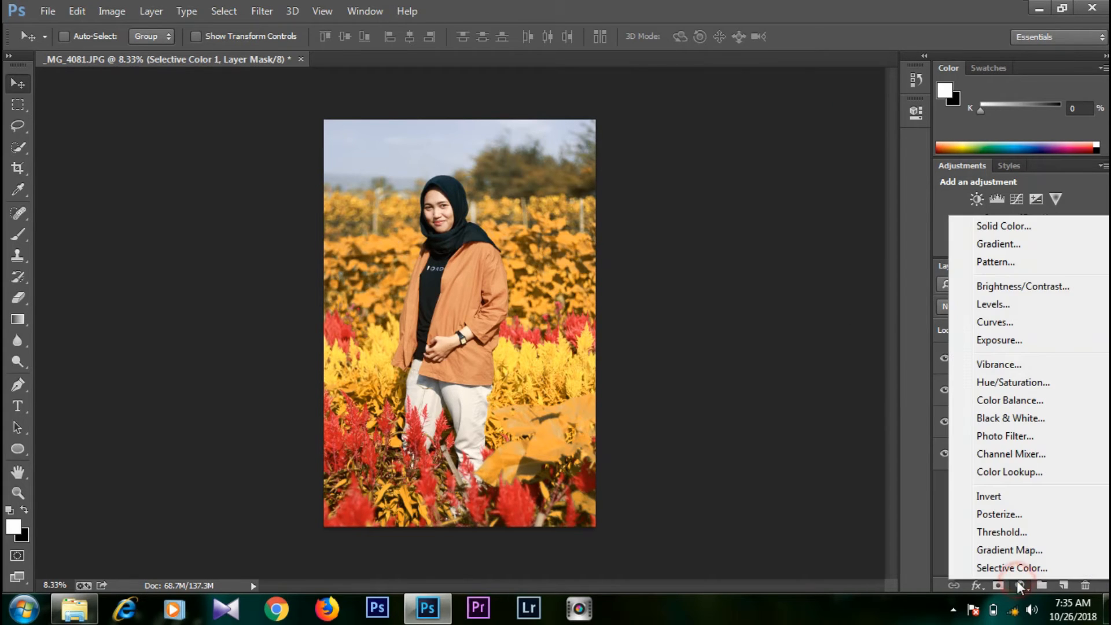
click(973, 245)
drag(606, 145, 755, 145)
click(698, 192)
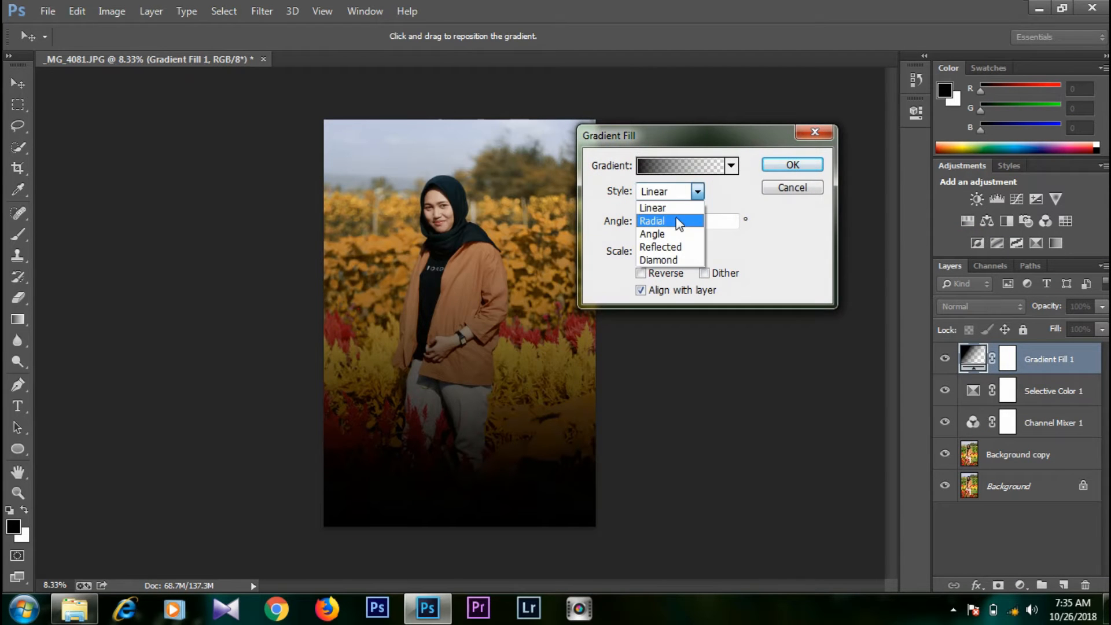
click(676, 222)
drag(443, 309, 480, 219)
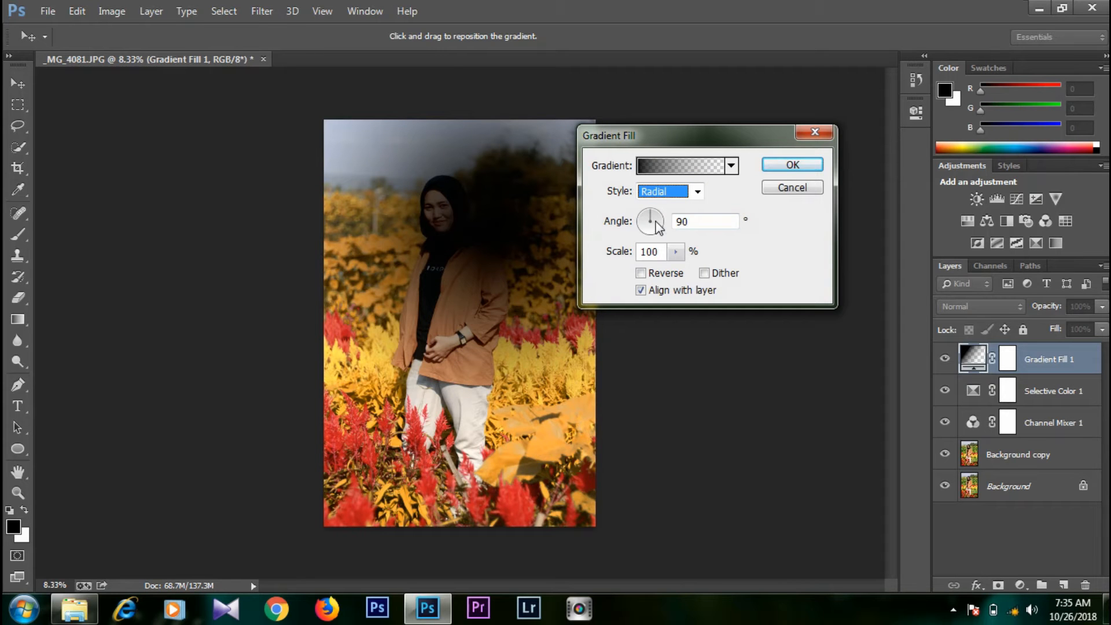
Open the fill's gradient for editing and choose the Foreground to Transparent preset
click(690, 172)
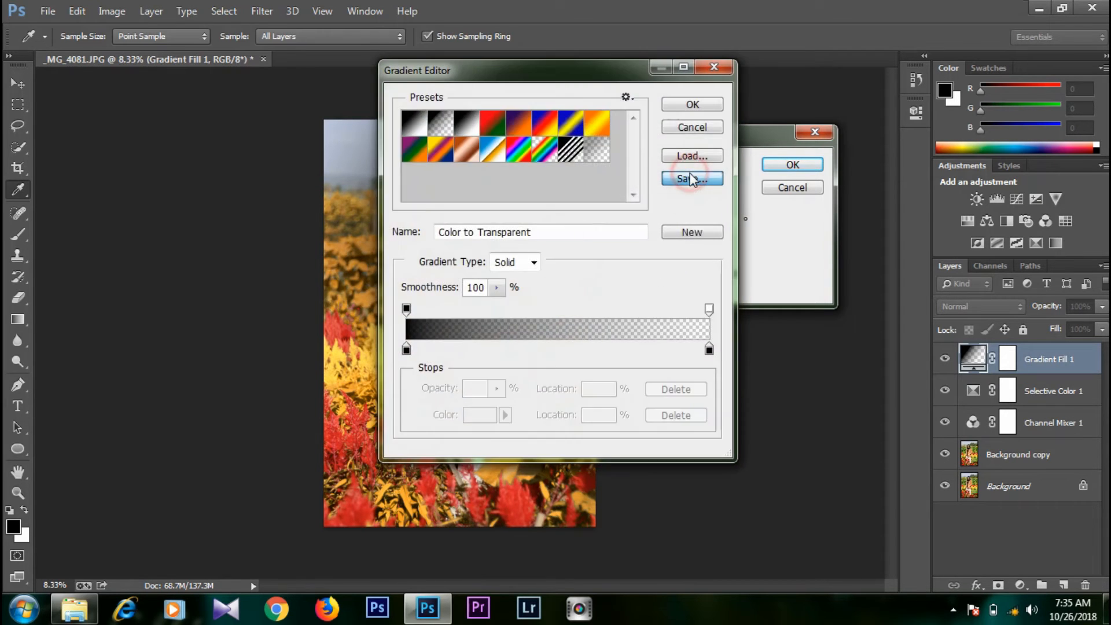
click(691, 177)
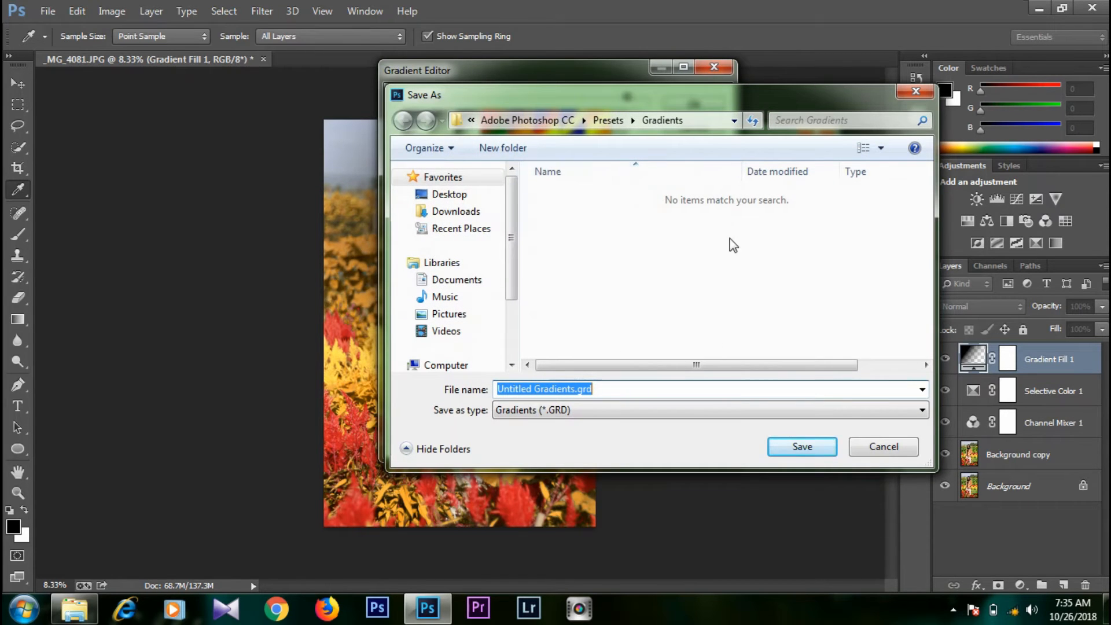
click(886, 447)
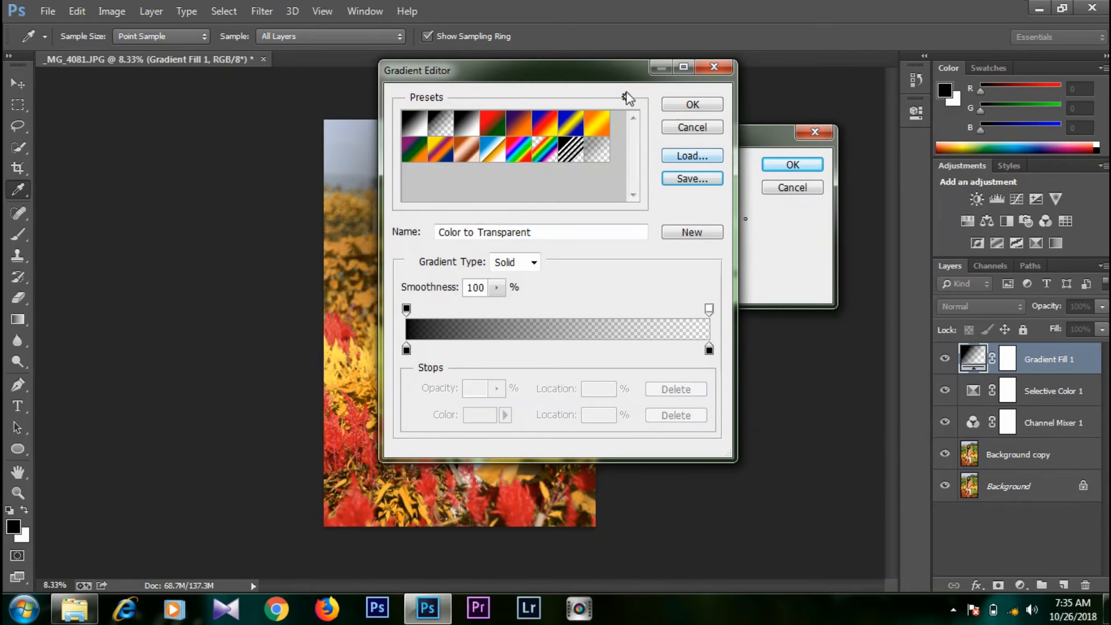
drag(604, 68, 280, 169)
click(144, 212)
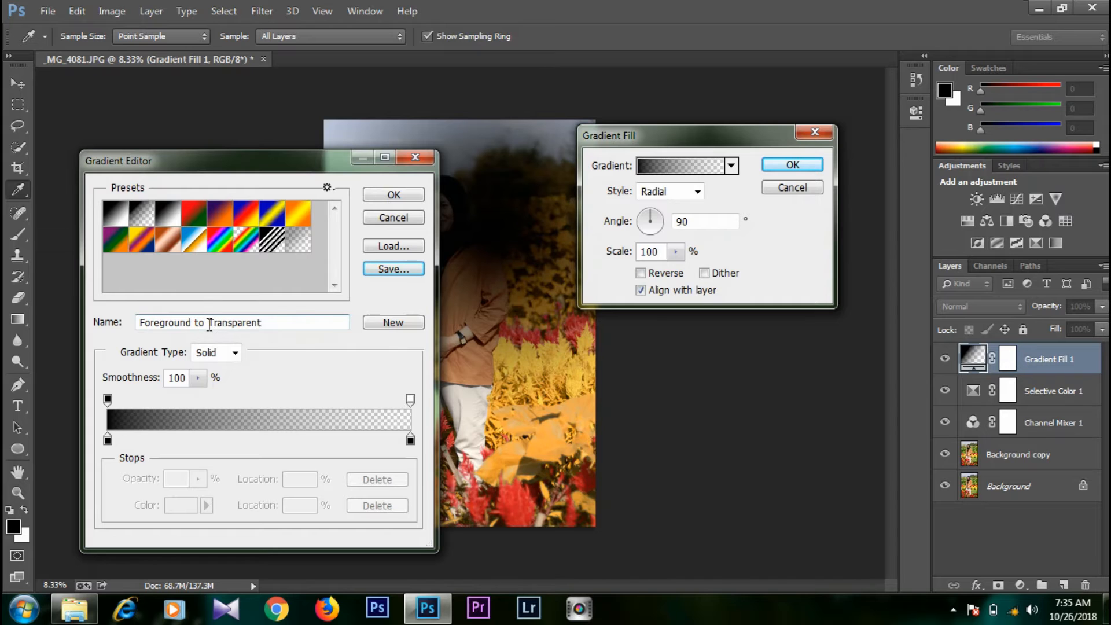
Set the colour of the gradient's end stop at 100% to grey 808080
click(411, 441)
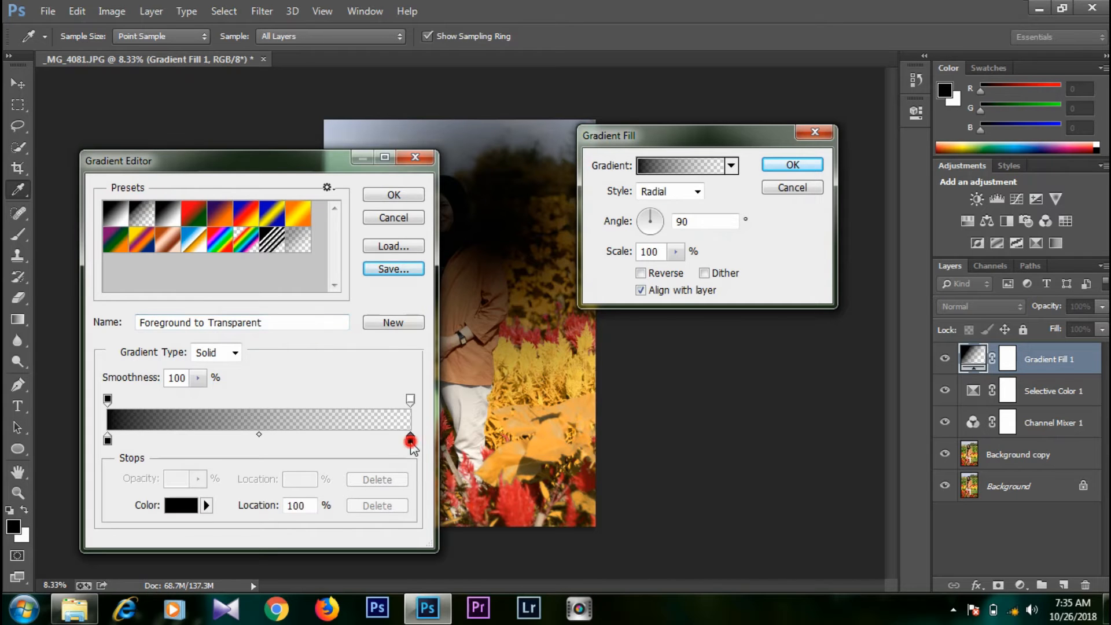
click(193, 509)
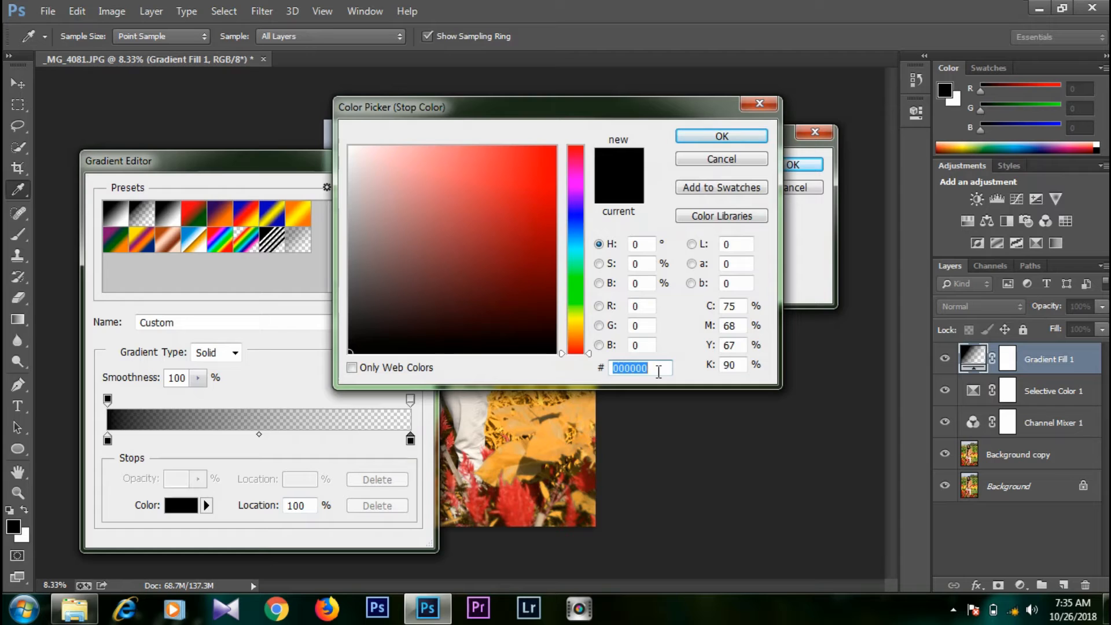
key(BackSpace)
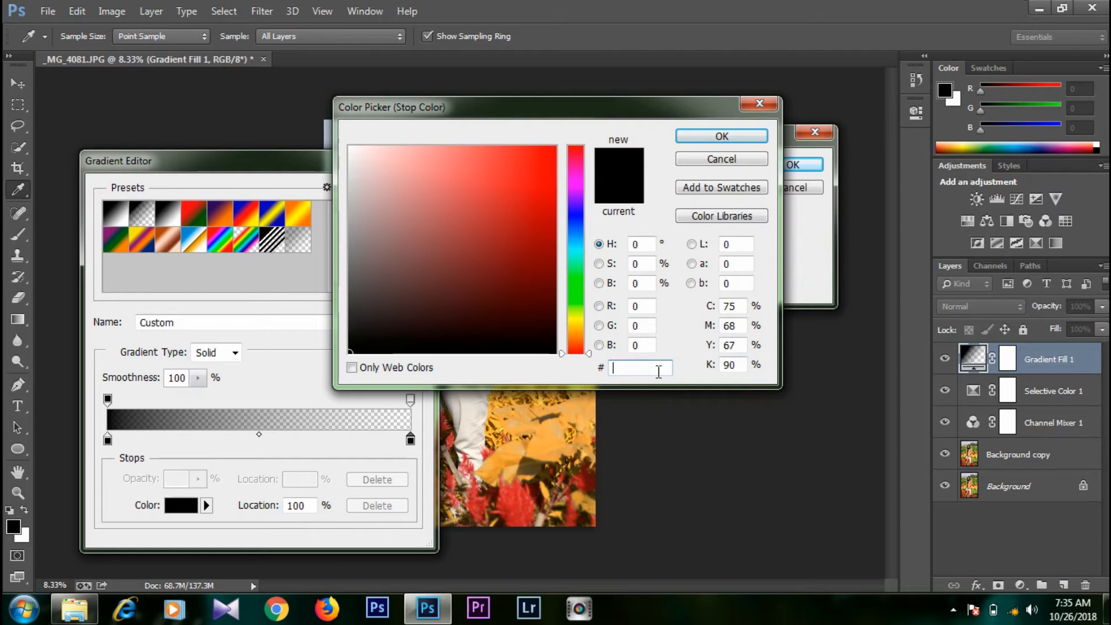
text(8)
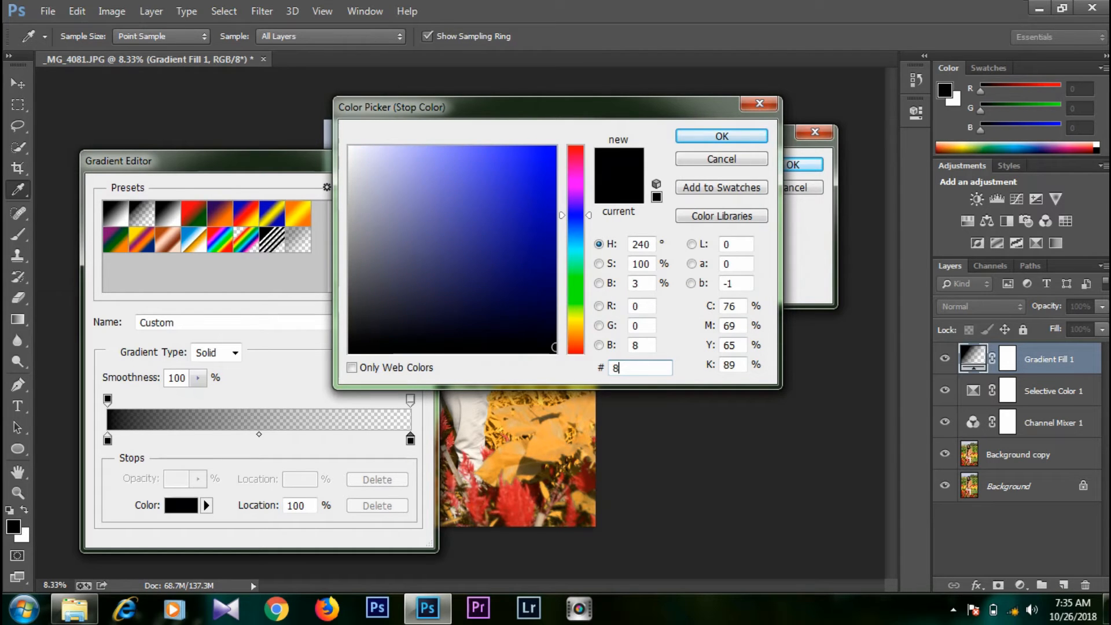
text(08080)
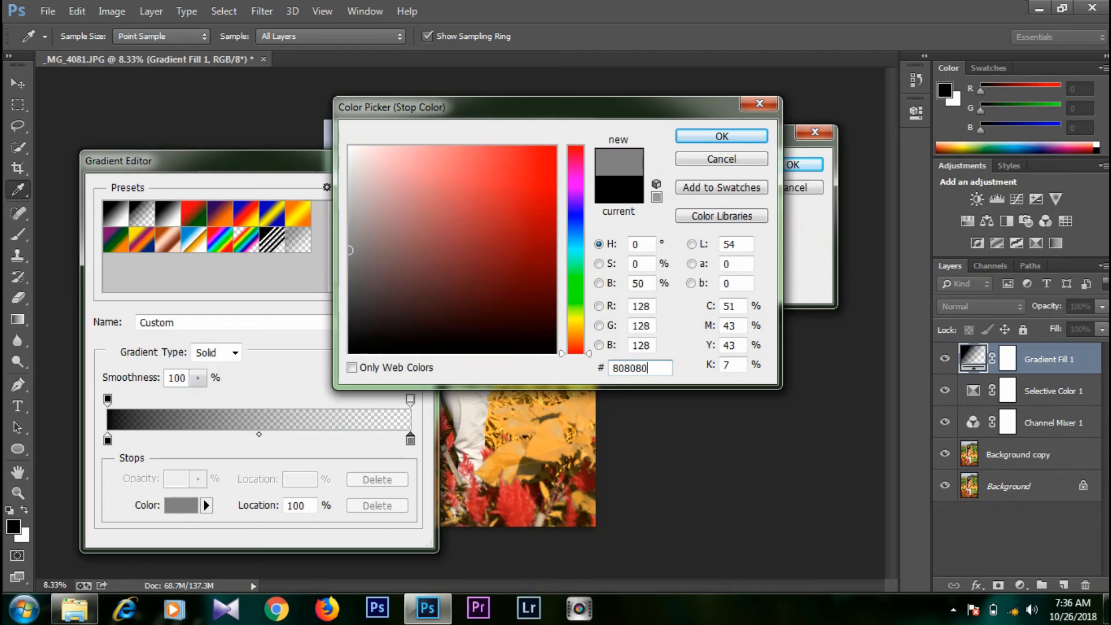
click(722, 138)
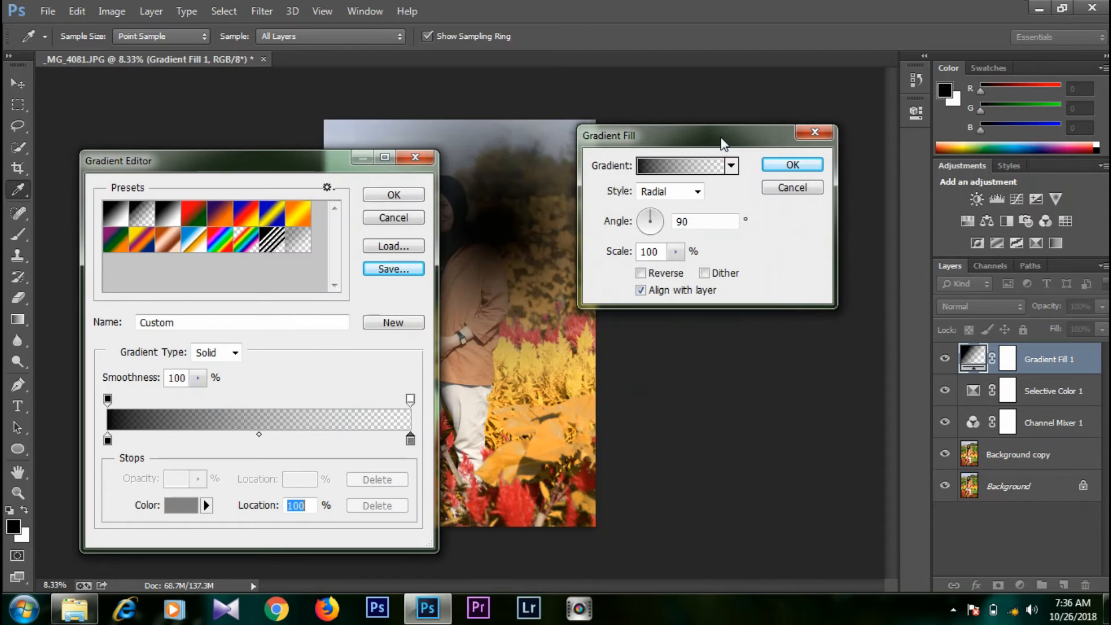
Set the colour of the gradient's start stop at 0% to cream fff8de
click(108, 440)
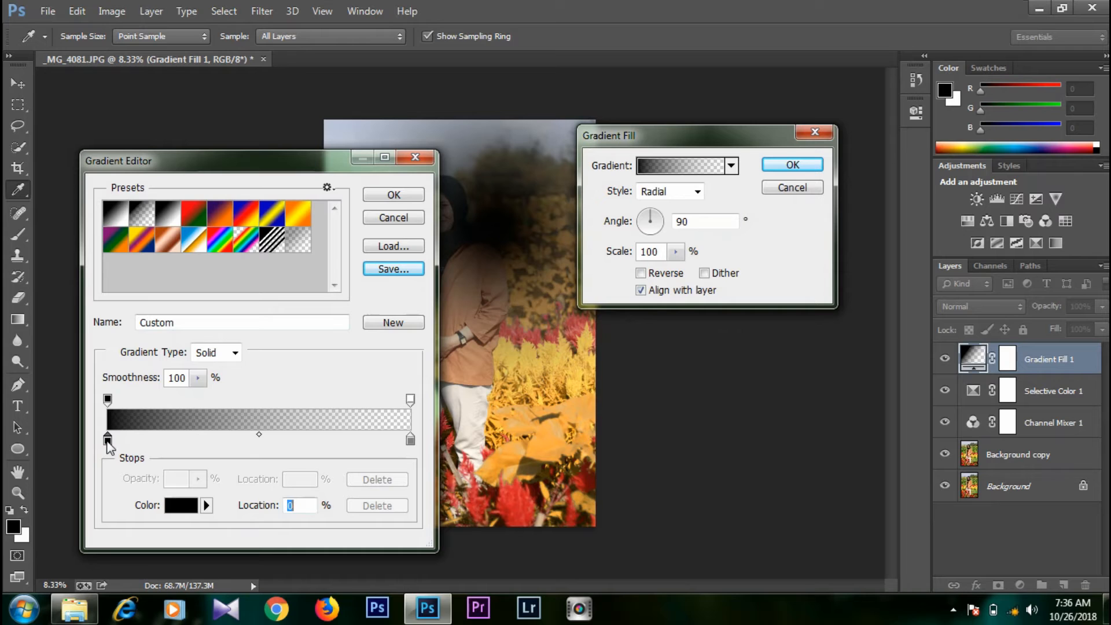
click(181, 505)
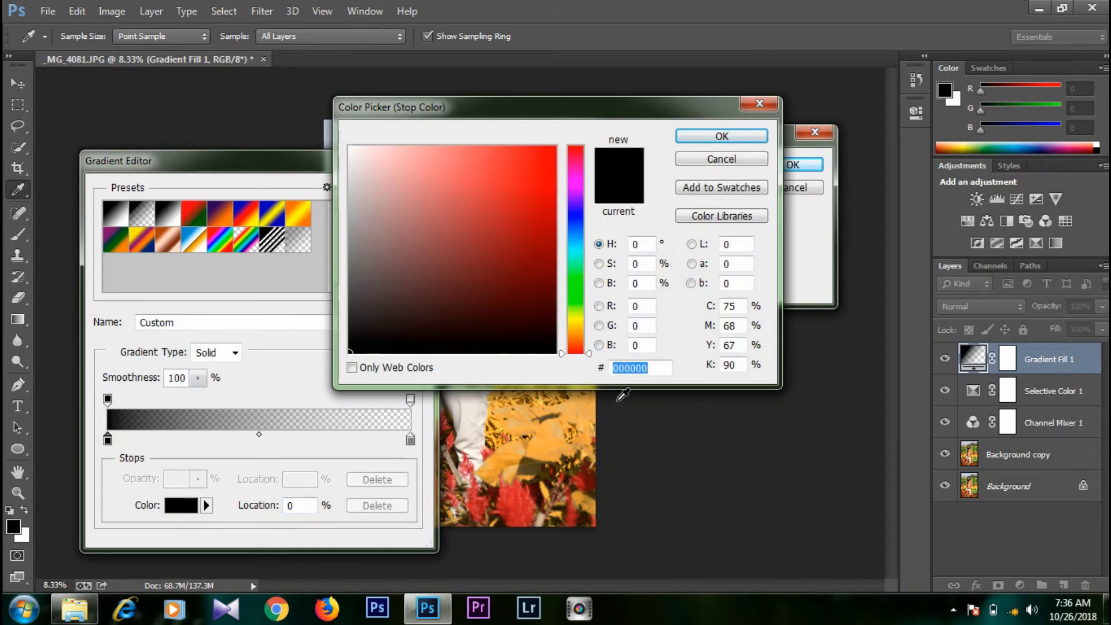
key(BackSpace)
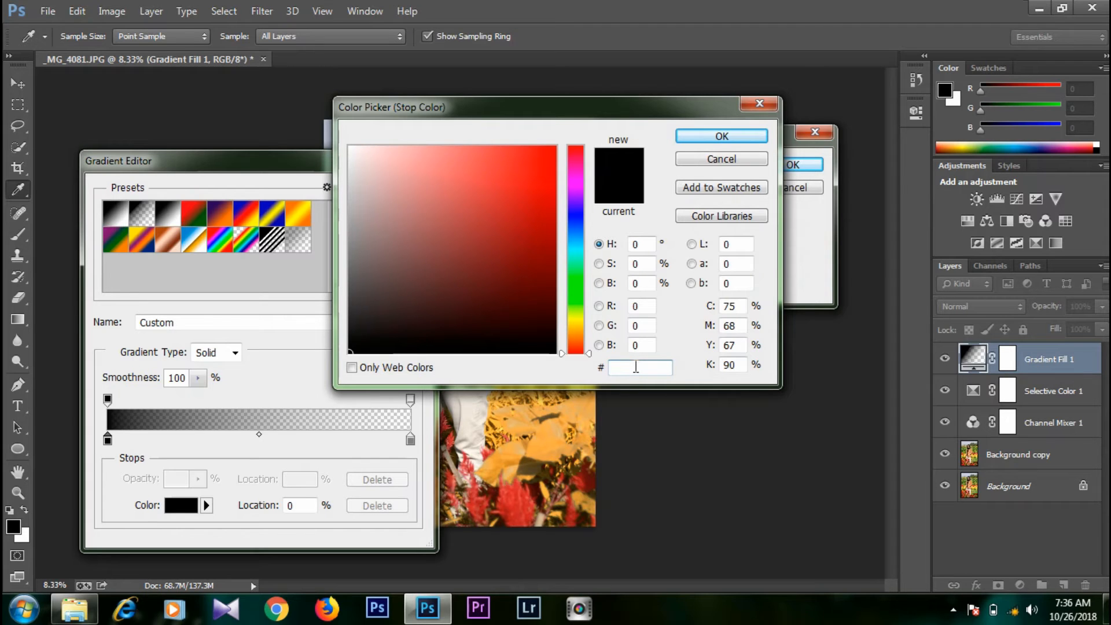
text(fff)
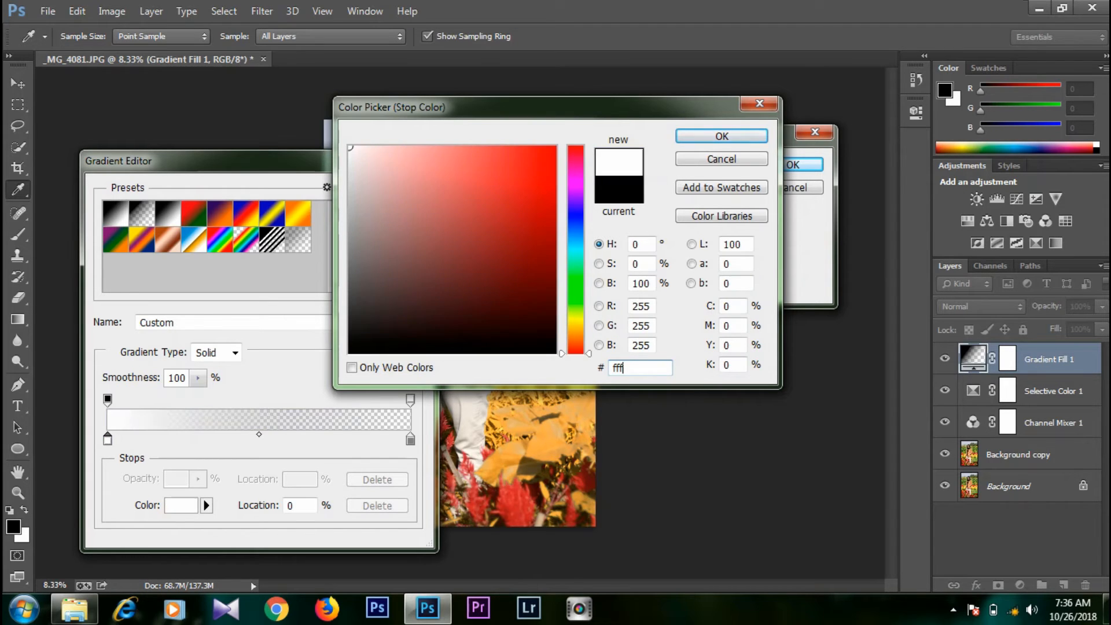
text(8de)
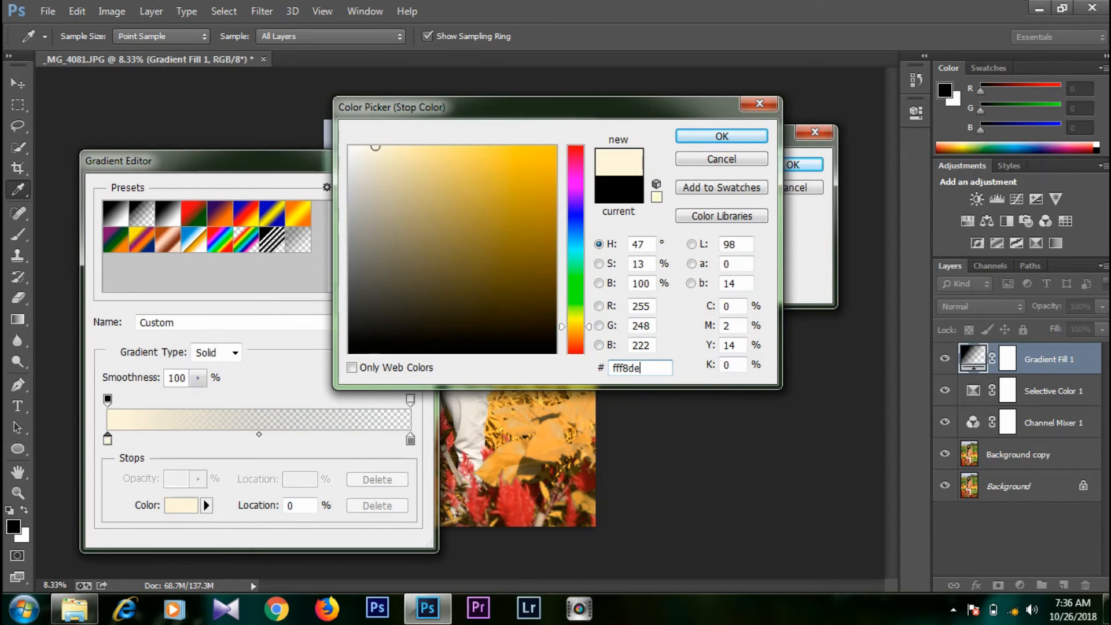
click(724, 137)
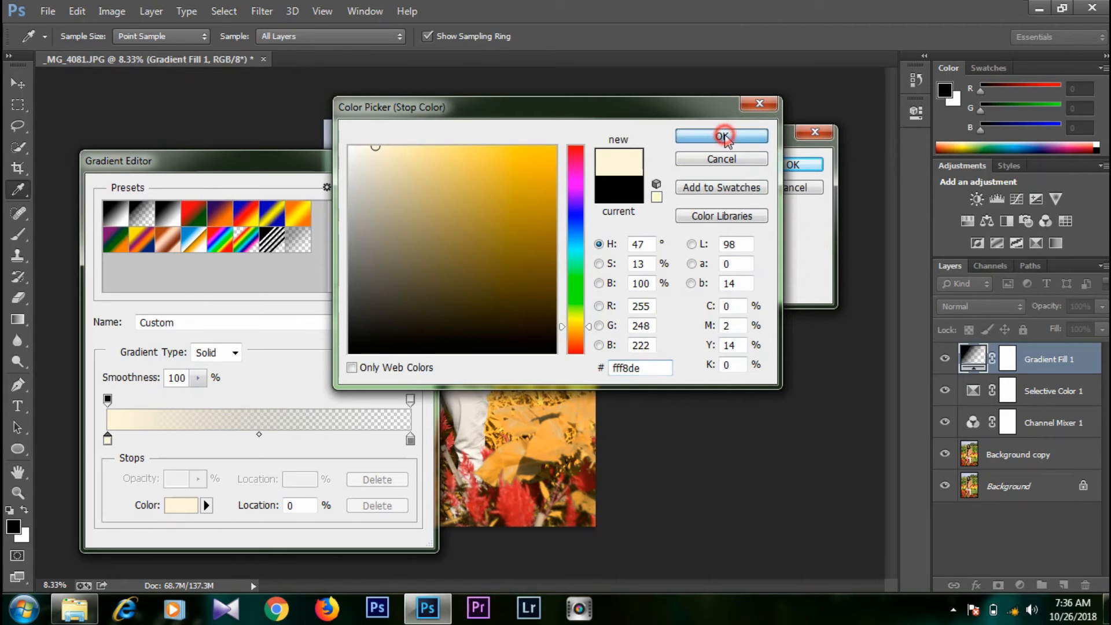
Add a colour stop at 30% on the gradient and set its colour to ffe3bb
click(153, 439)
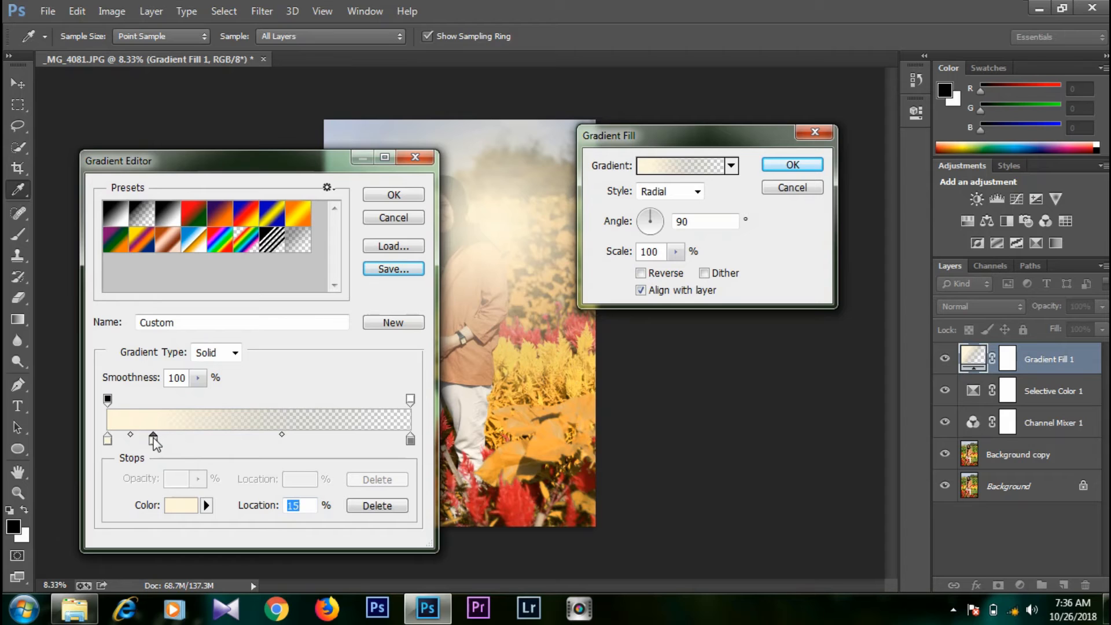
drag(154, 441, 199, 441)
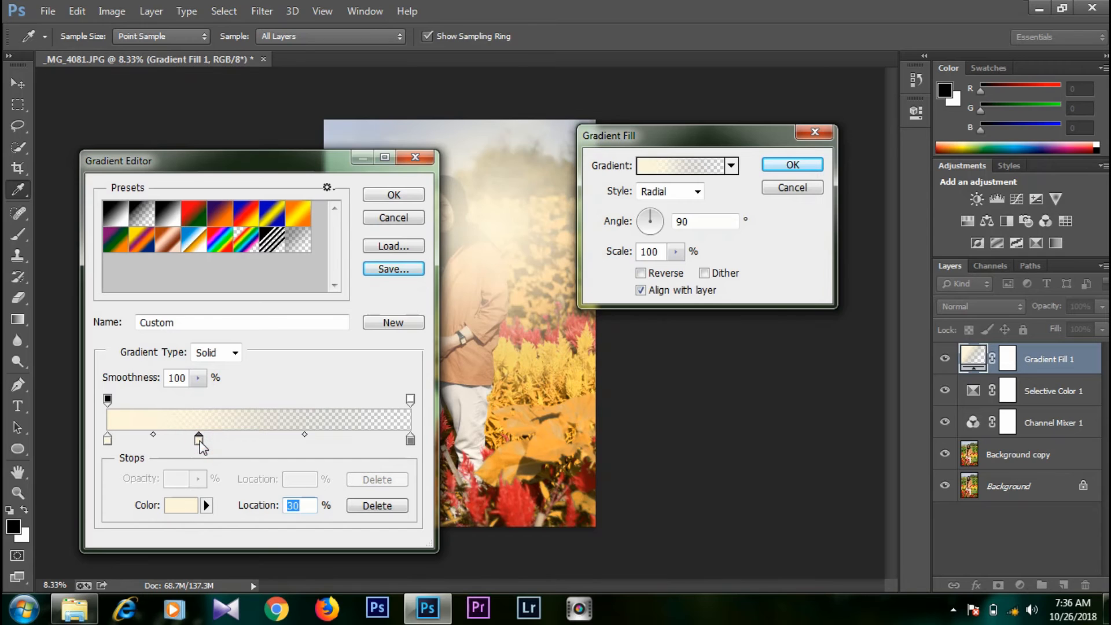
click(189, 508)
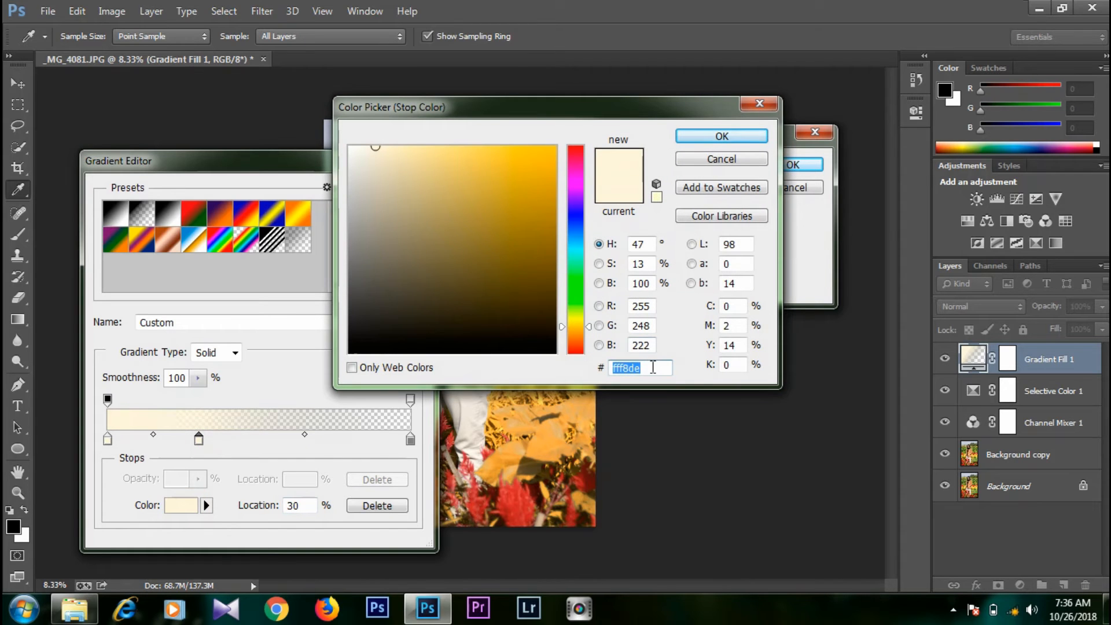
key(BackSpace)
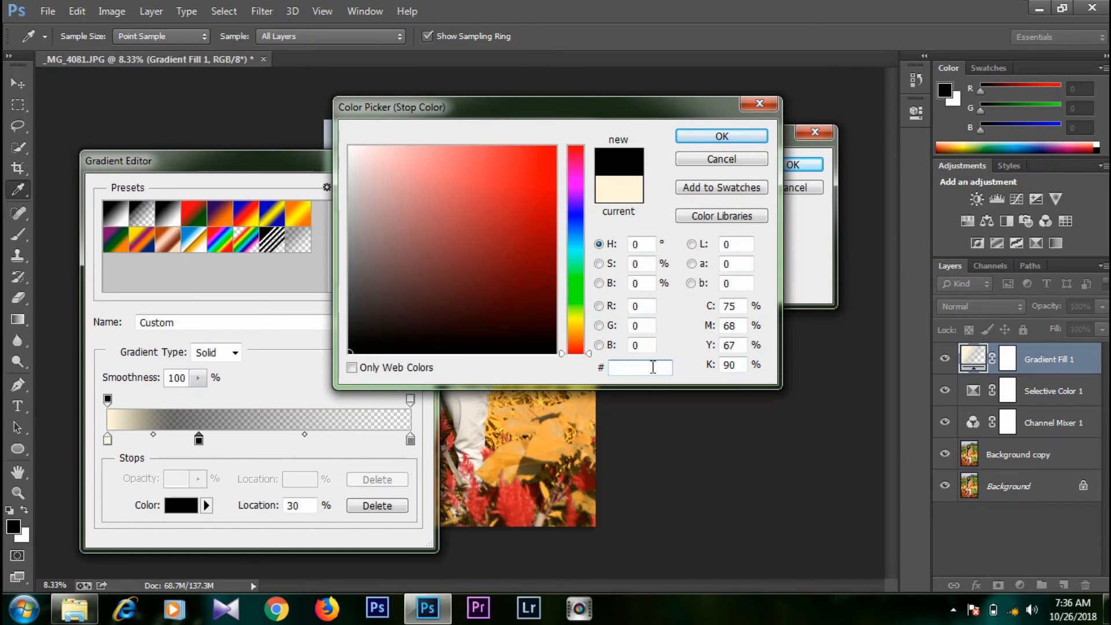
text(ffe3)
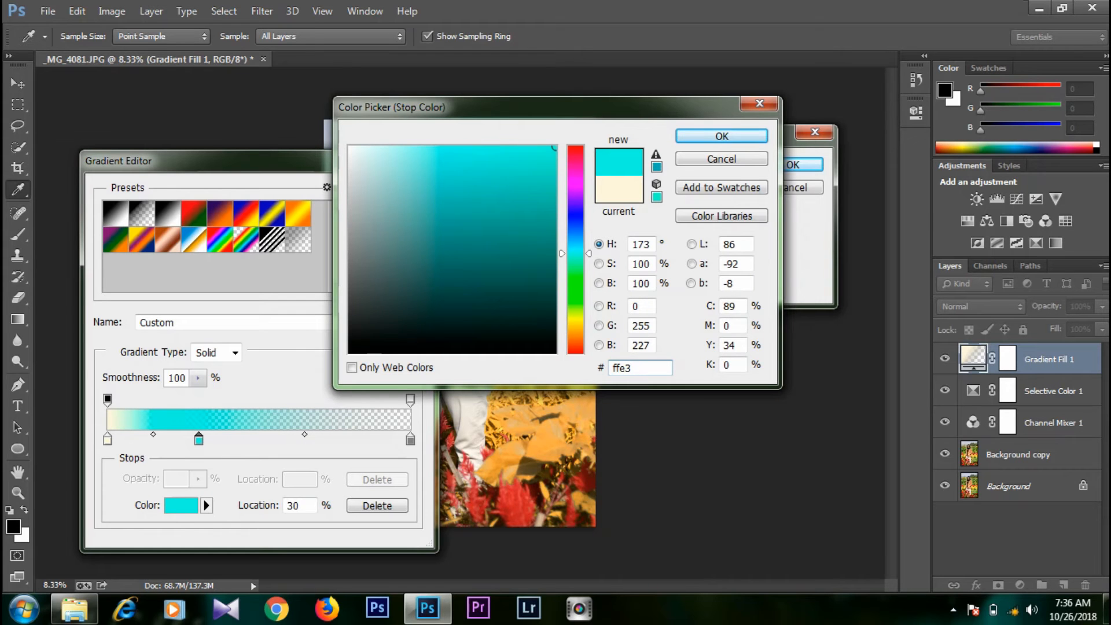
text(bb)
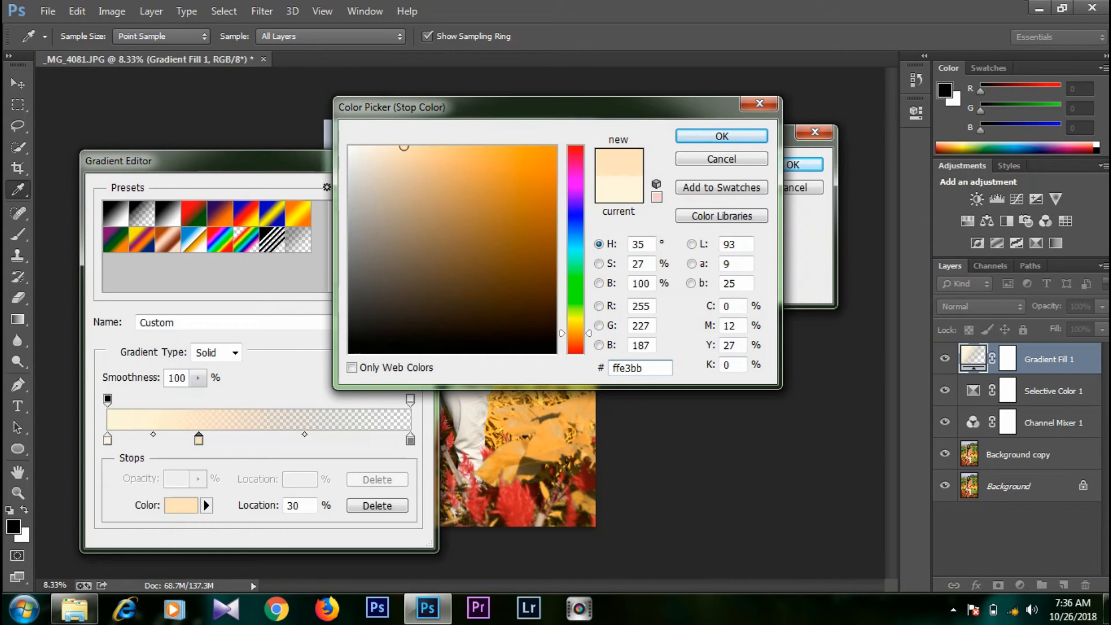
click(718, 138)
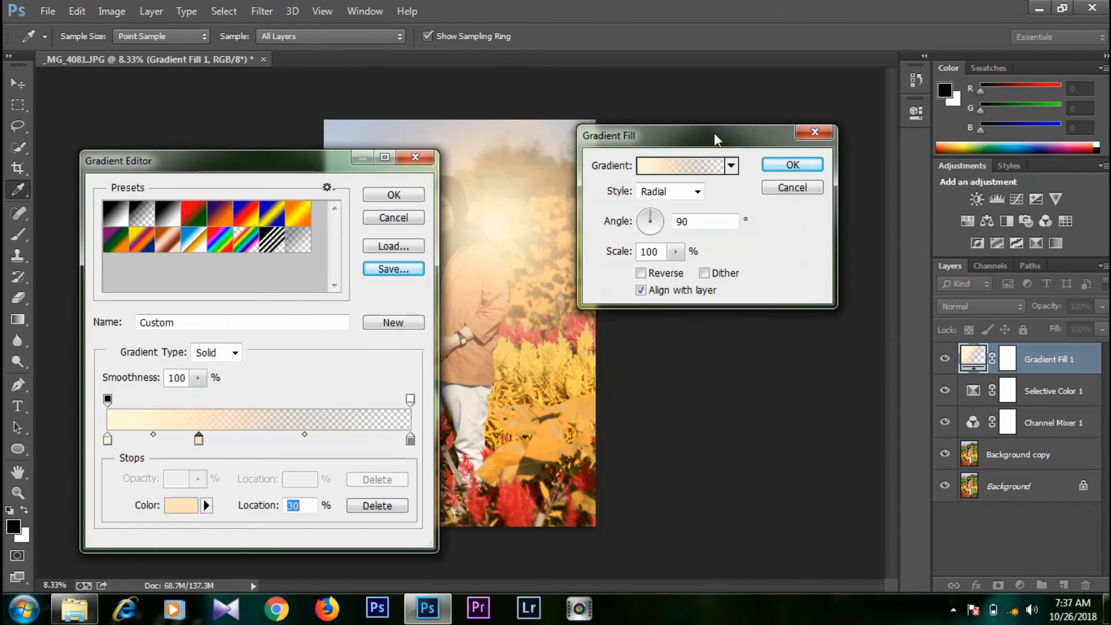
Add a colour stop at 70% with colour ffc18c and accept the edited gradient
click(347, 436)
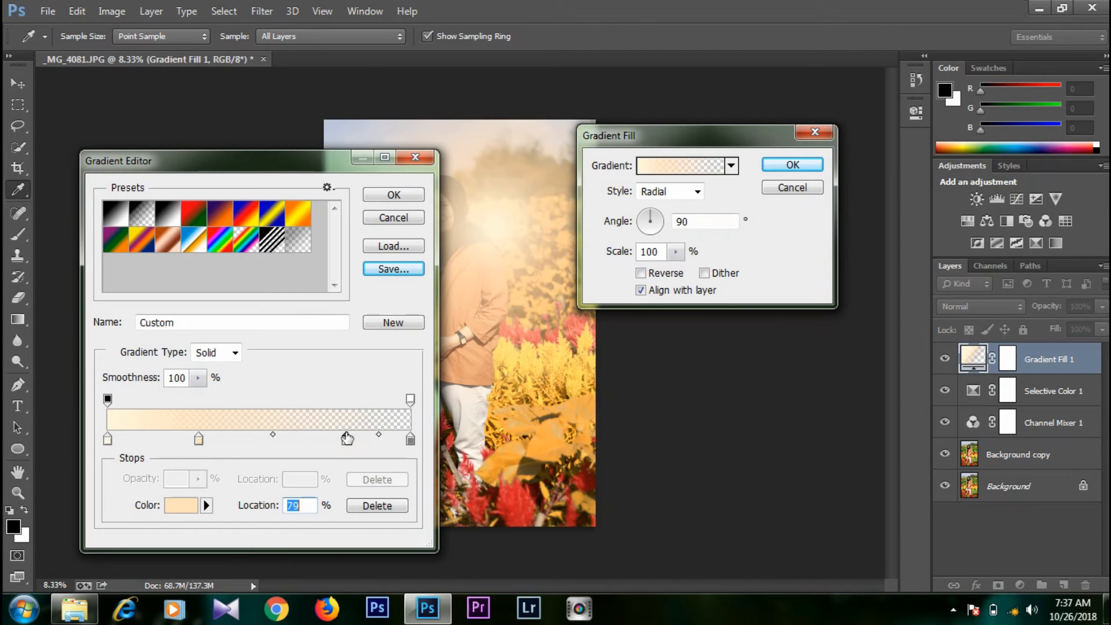
drag(347, 438, 319, 438)
click(174, 512)
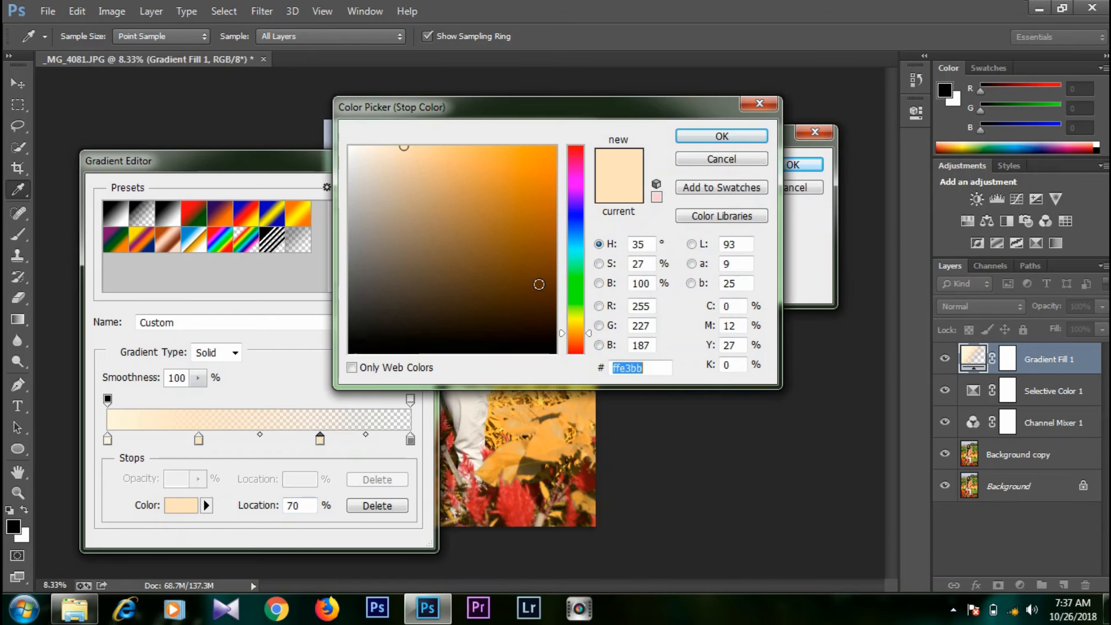
key(BackSpace)
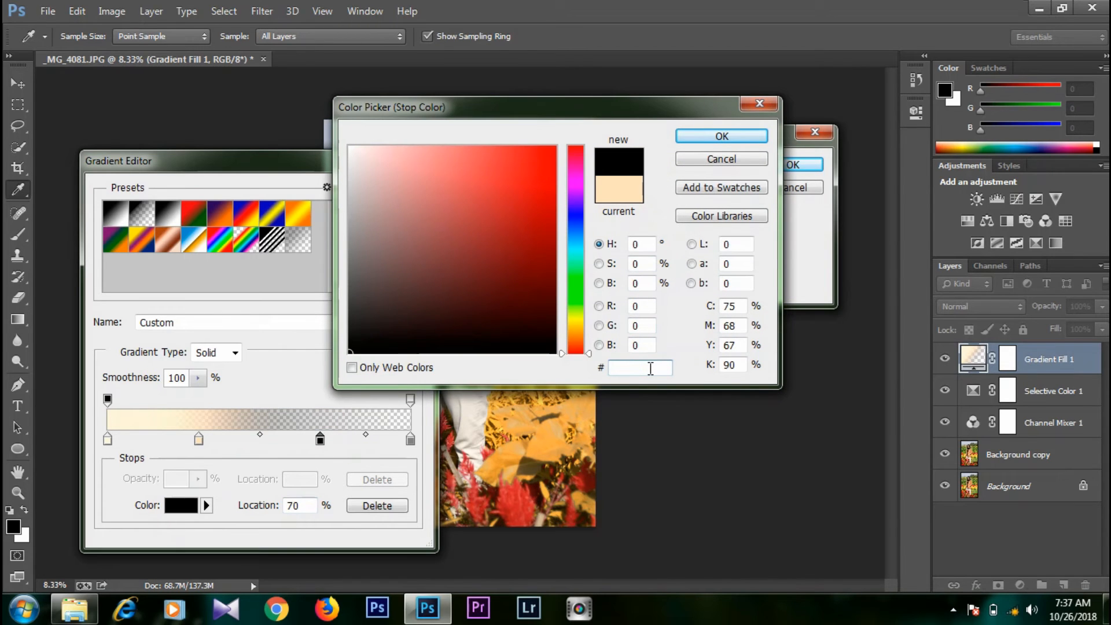
text(ffc)
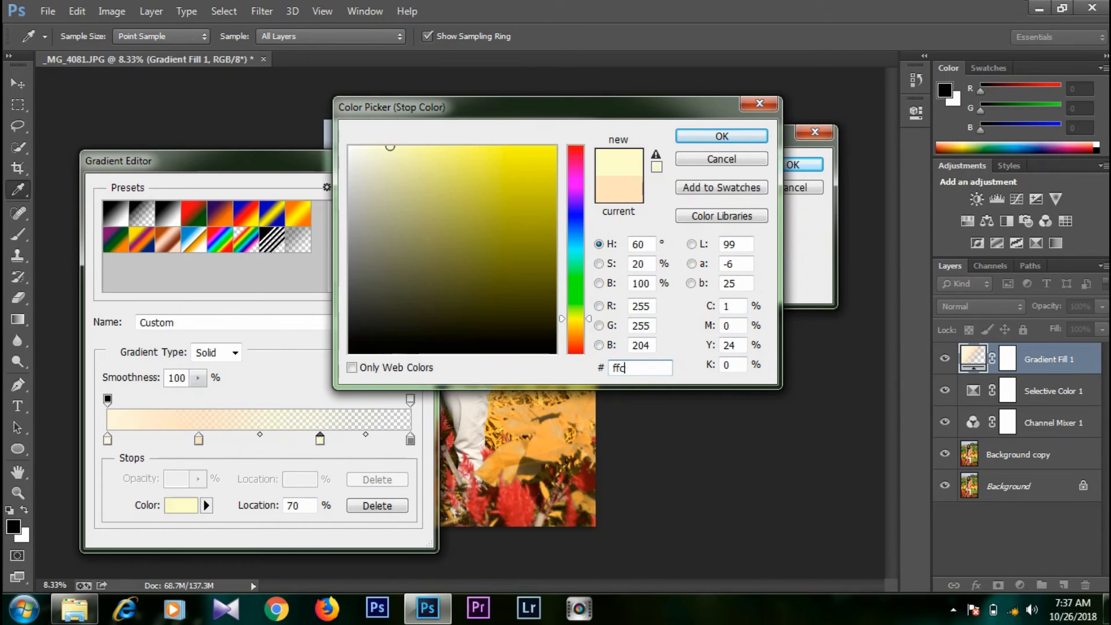
text(18)
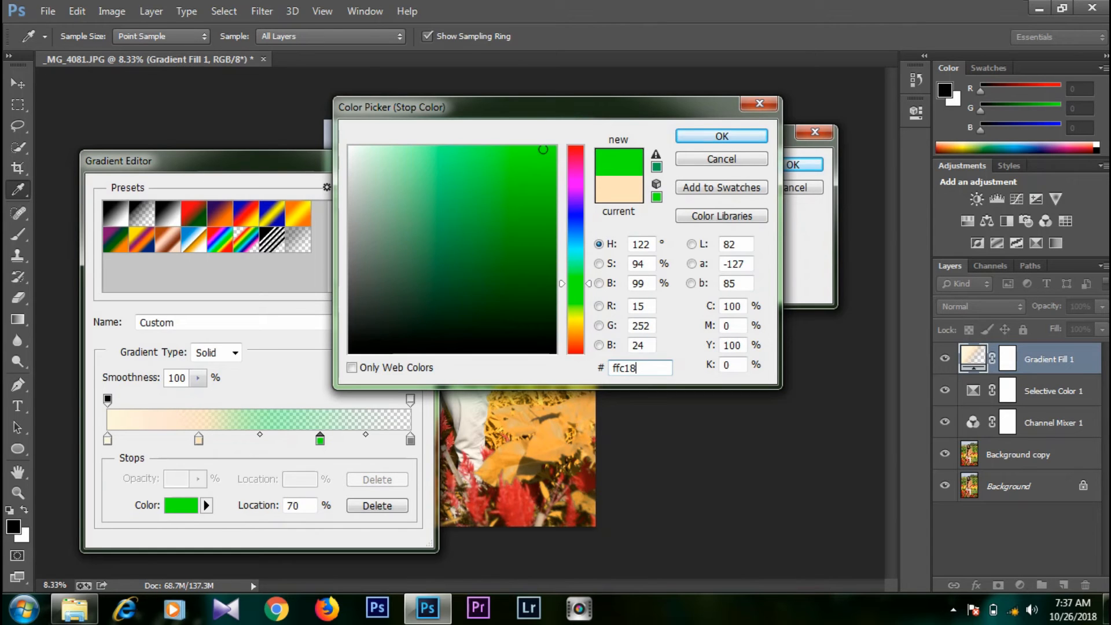
text(c)
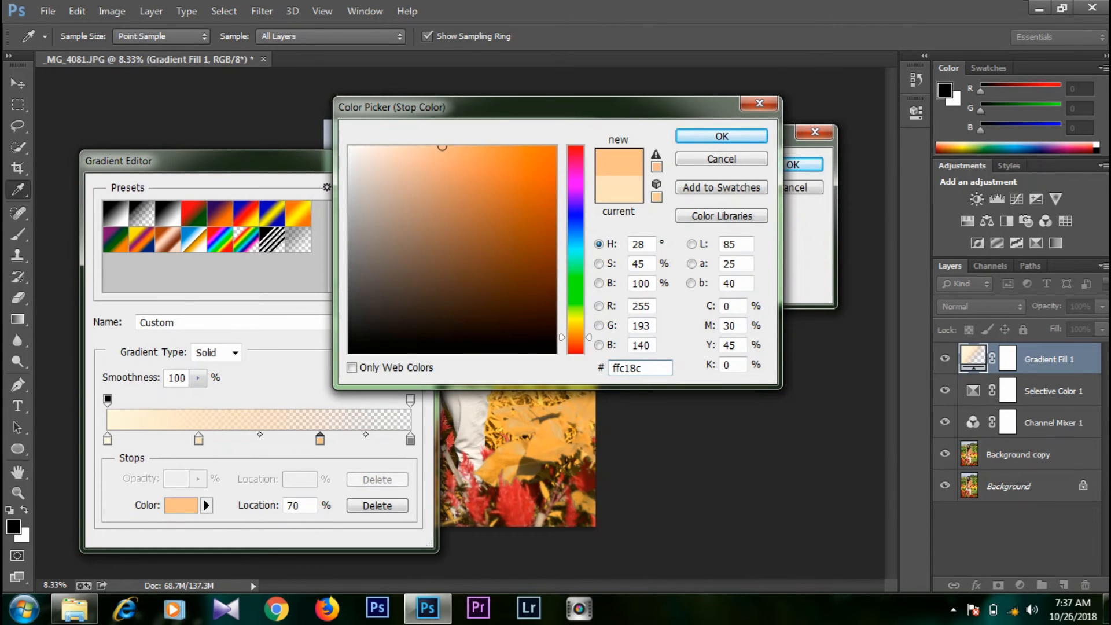
click(737, 141)
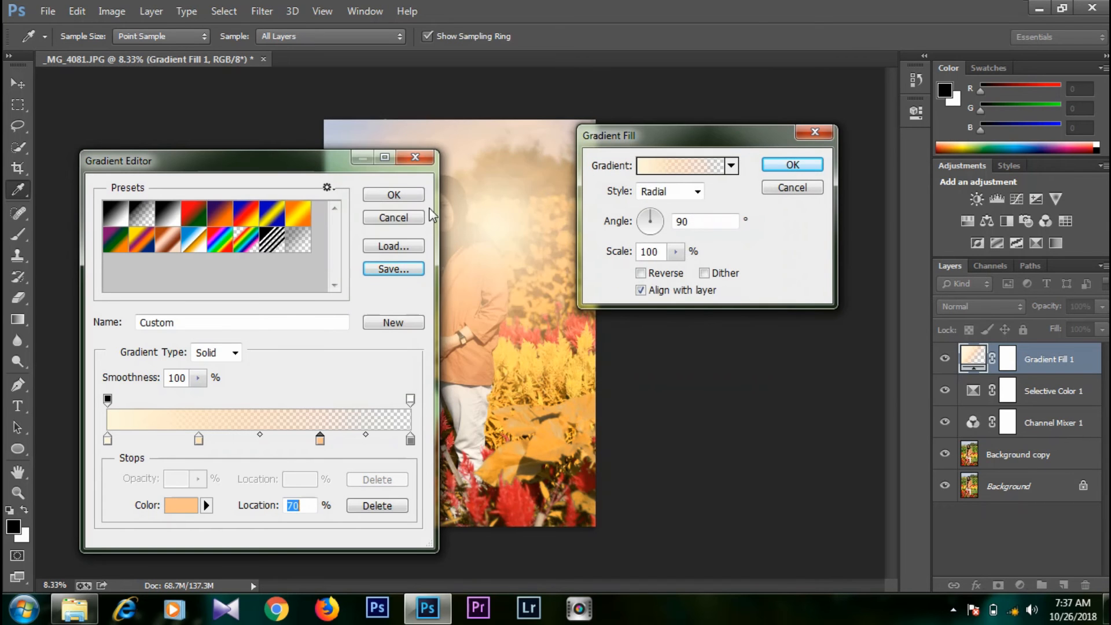
click(413, 197)
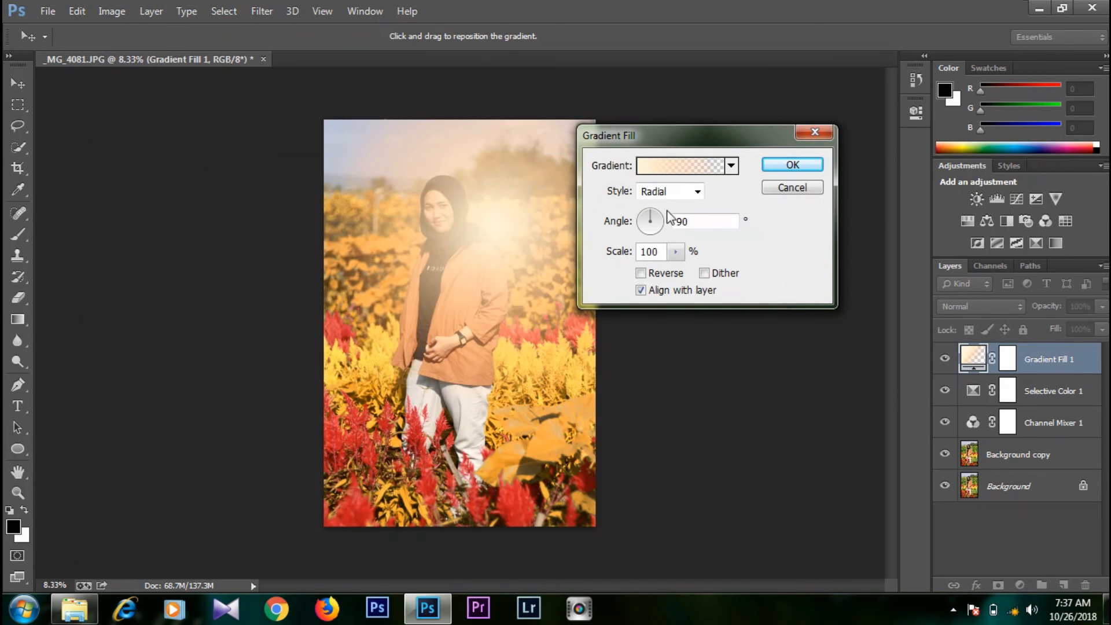
Apply the gradient fill and set its layer's blend mode to Hard Light
click(792, 168)
drag(491, 238, 522, 223)
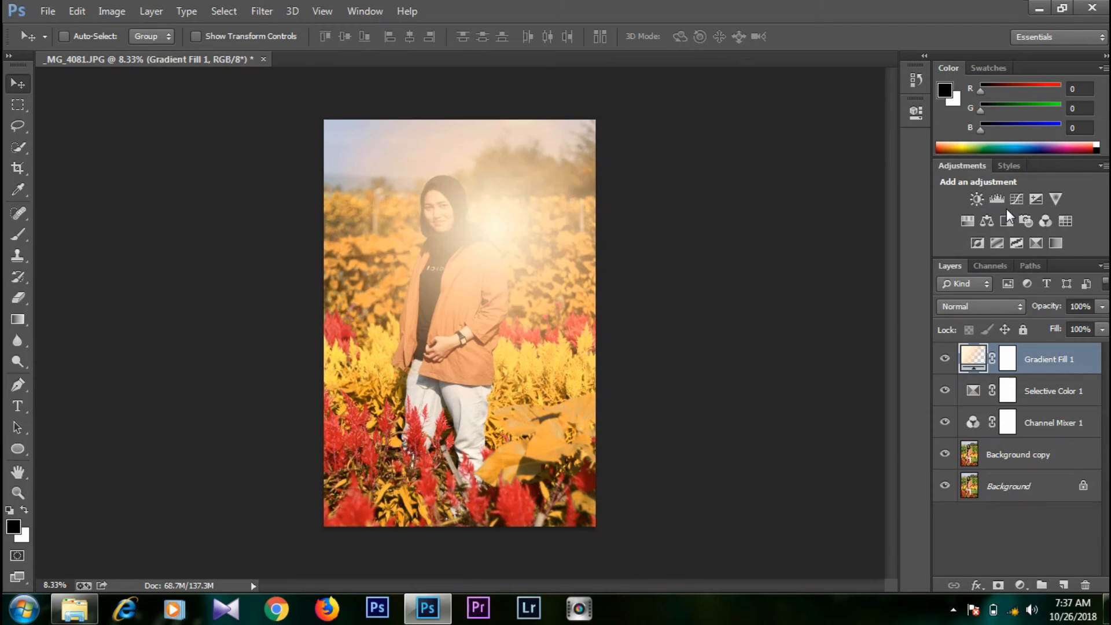
click(999, 310)
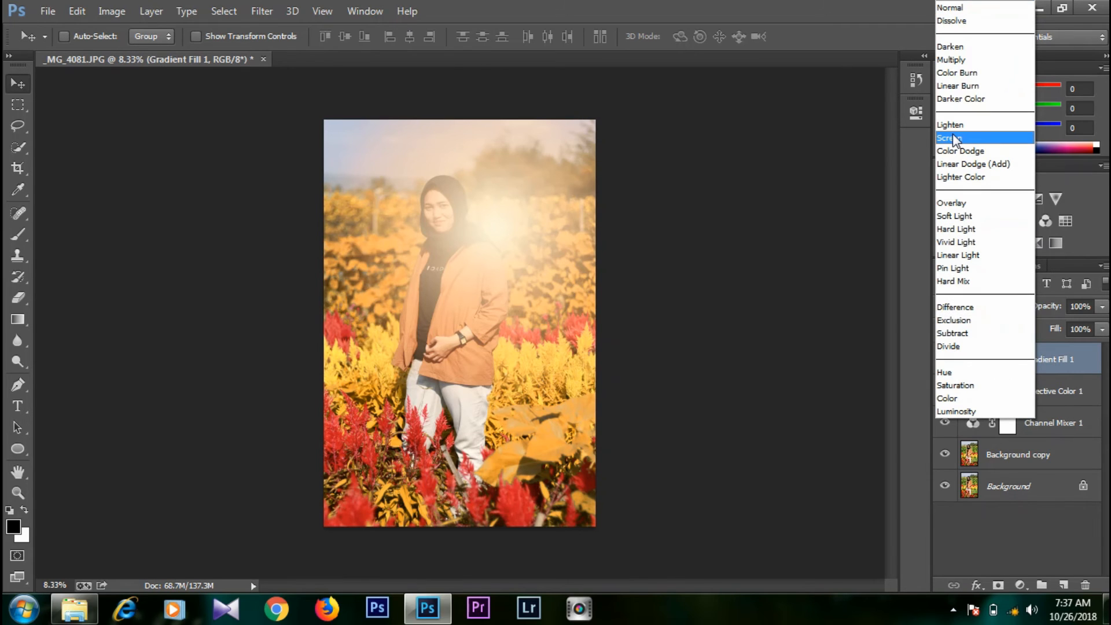
click(957, 228)
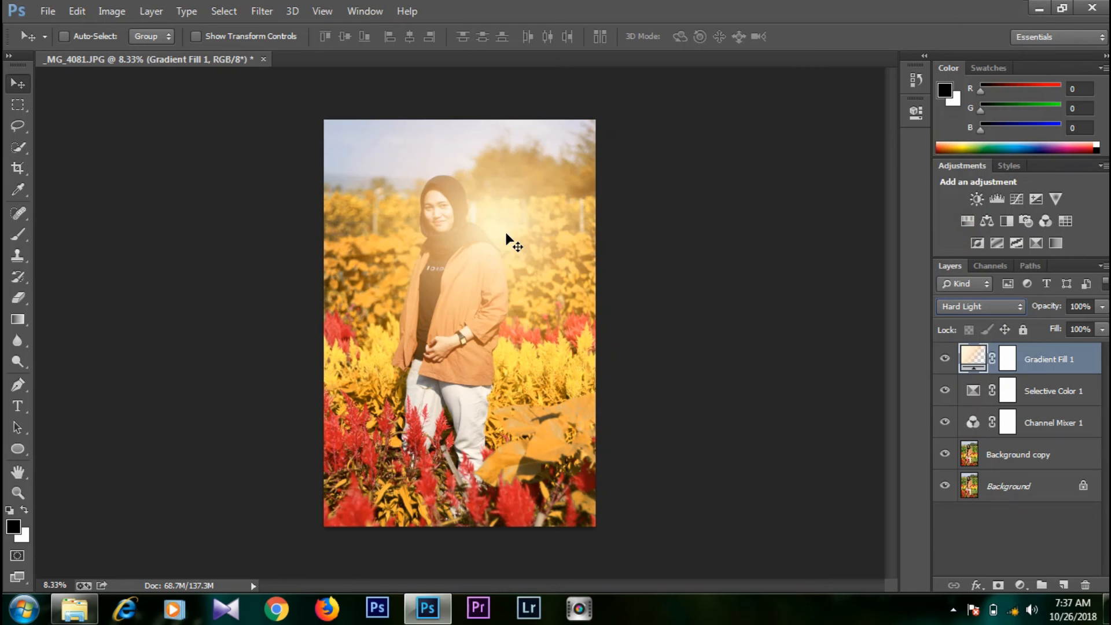
Reopen the Gradient Fill 1 settings and move the glow's centre to the photo's upper-right corner
double_click(975, 359)
drag(521, 245, 586, 185)
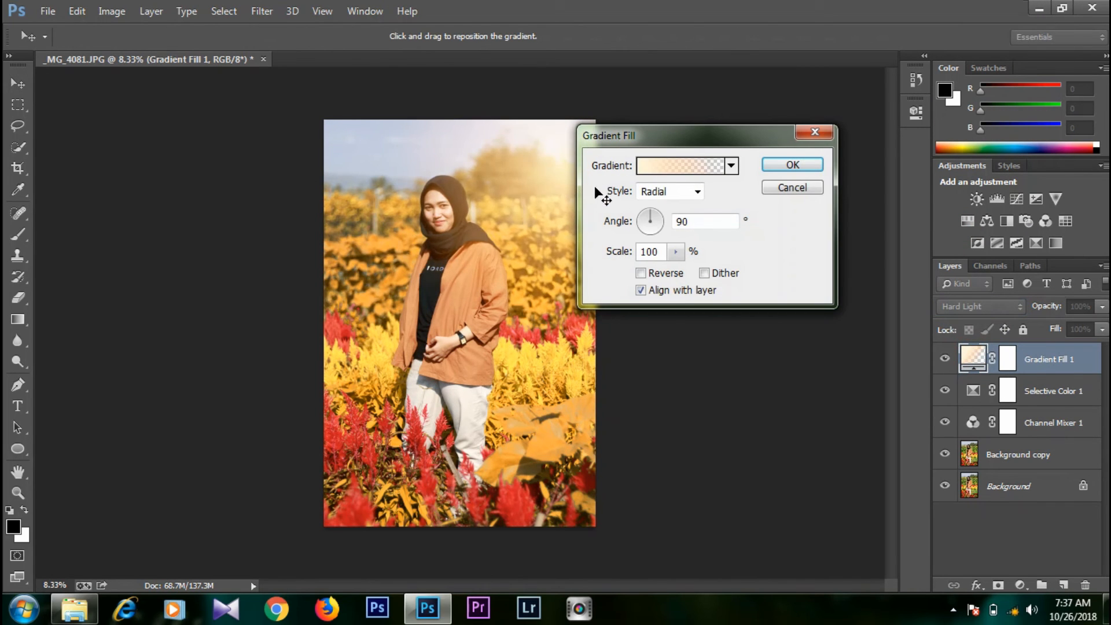
click(683, 141)
drag(688, 149, 728, 244)
click(585, 131)
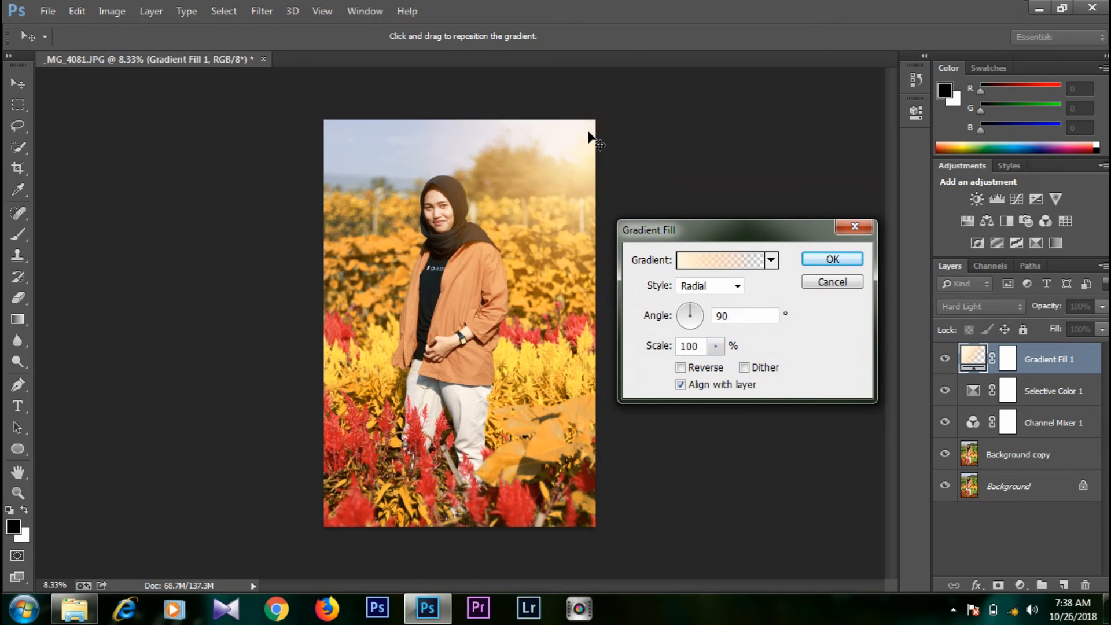
click(831, 259)
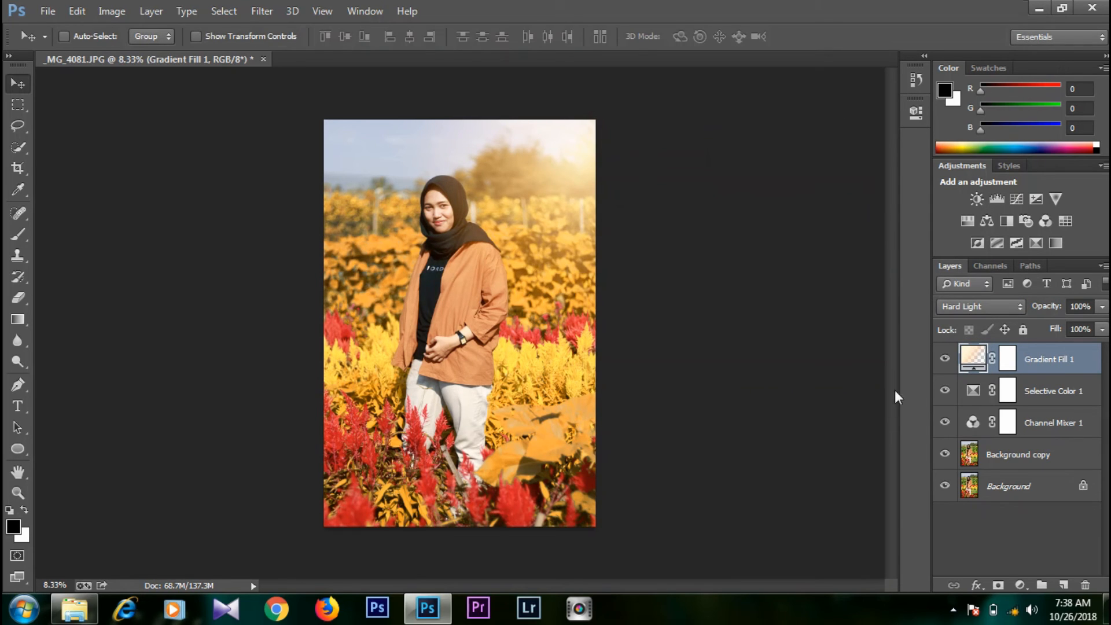
Group the Gradient Fill 1, Selective Color 1 and Channel Mixer 1 layers together
shift+click(1046, 392)
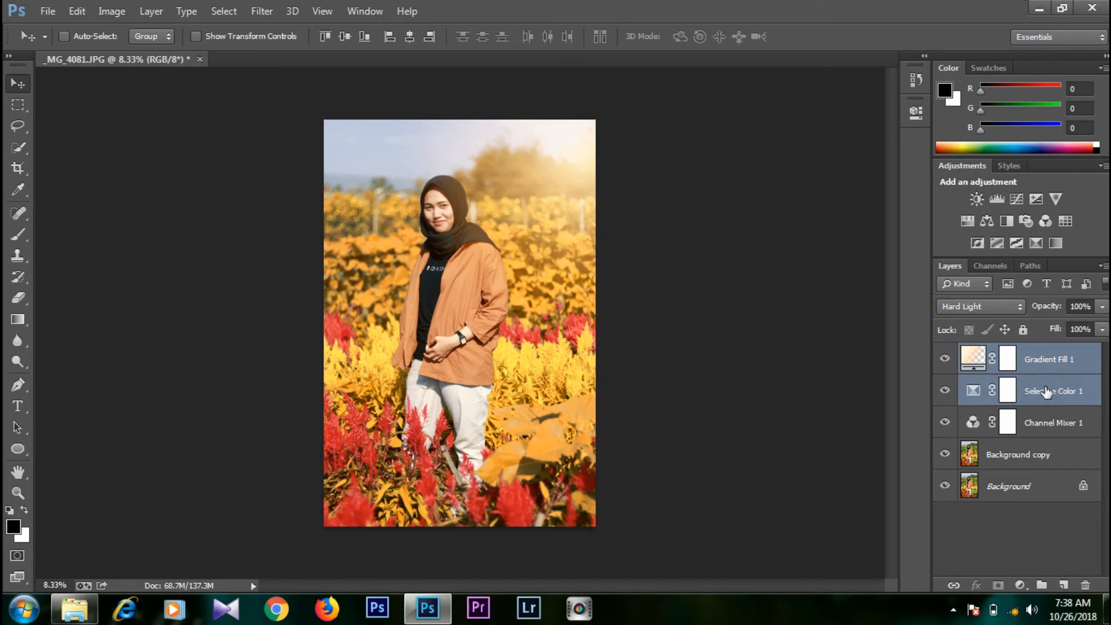
shift+click(1044, 426)
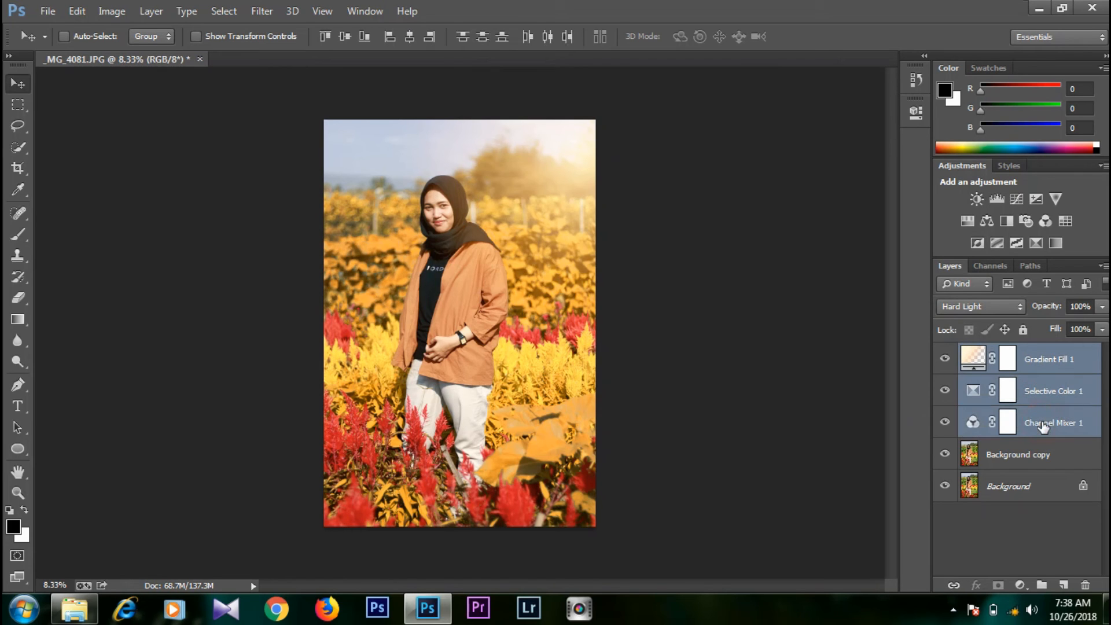
key(ctrl+g)
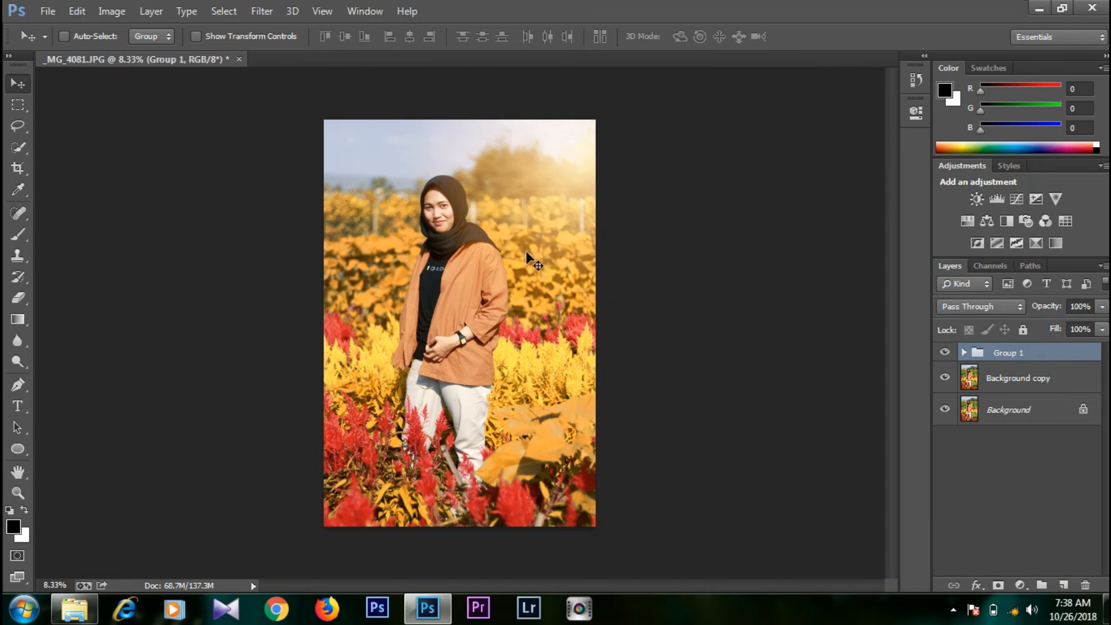
Start saving a copy of the edited photo in JPEG format, giving the file the same name as its current folder
click(49, 11)
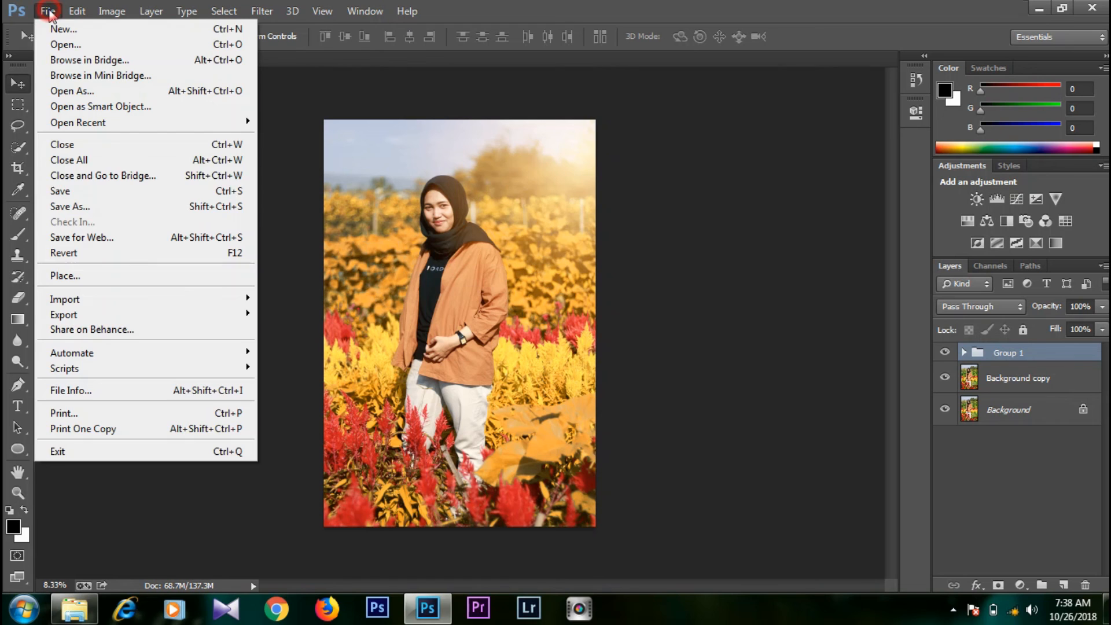
click(124, 215)
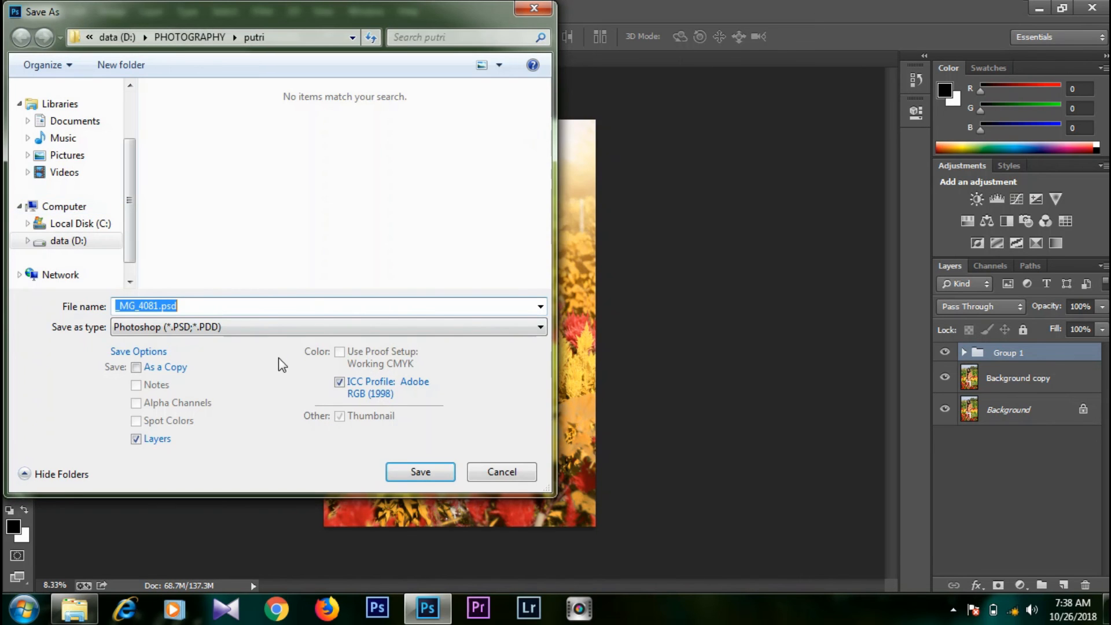
click(282, 338)
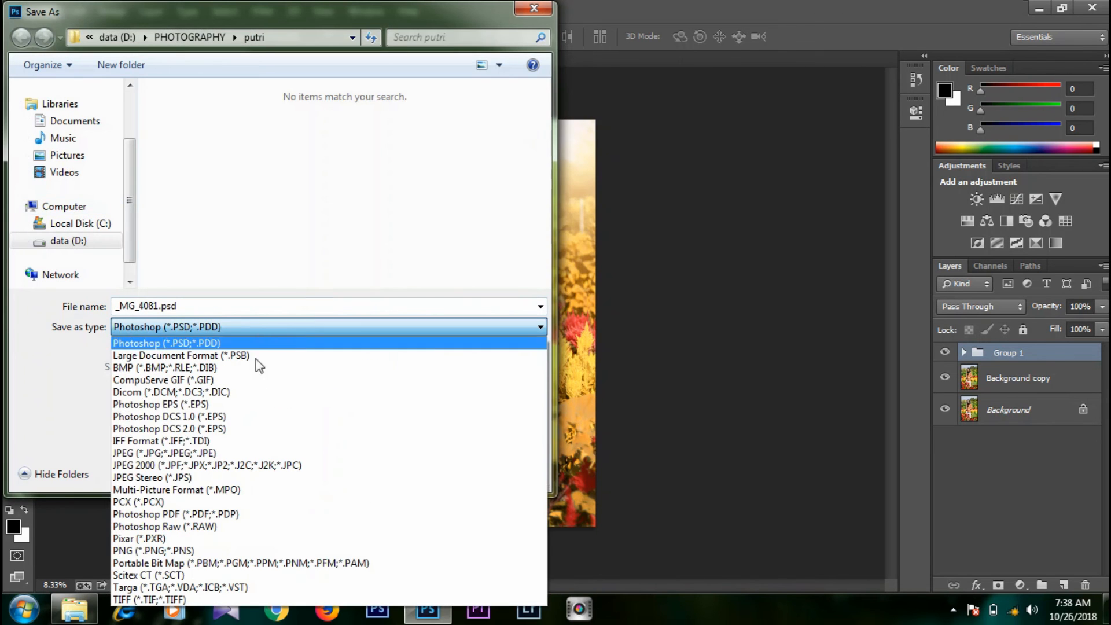
click(203, 455)
double_click(192, 305)
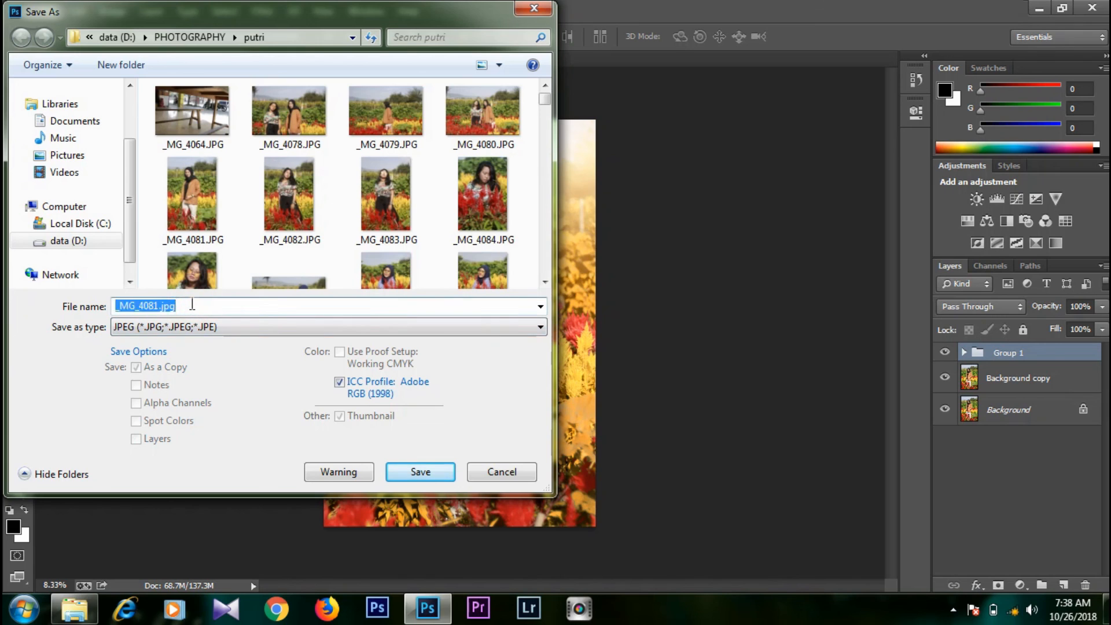
key(BackSpace)
text(puti)
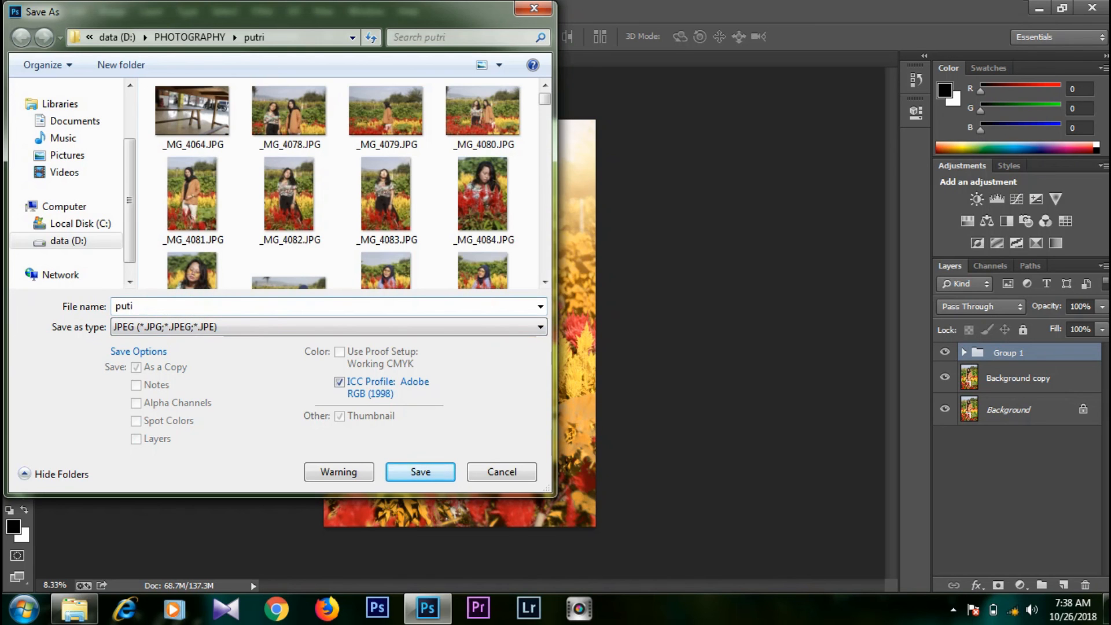
key(BackSpace)
Save the JPEG copy to the data (D:) drive with Maximum quality 12 and the Baseline ("Standard") format option
click(84, 241)
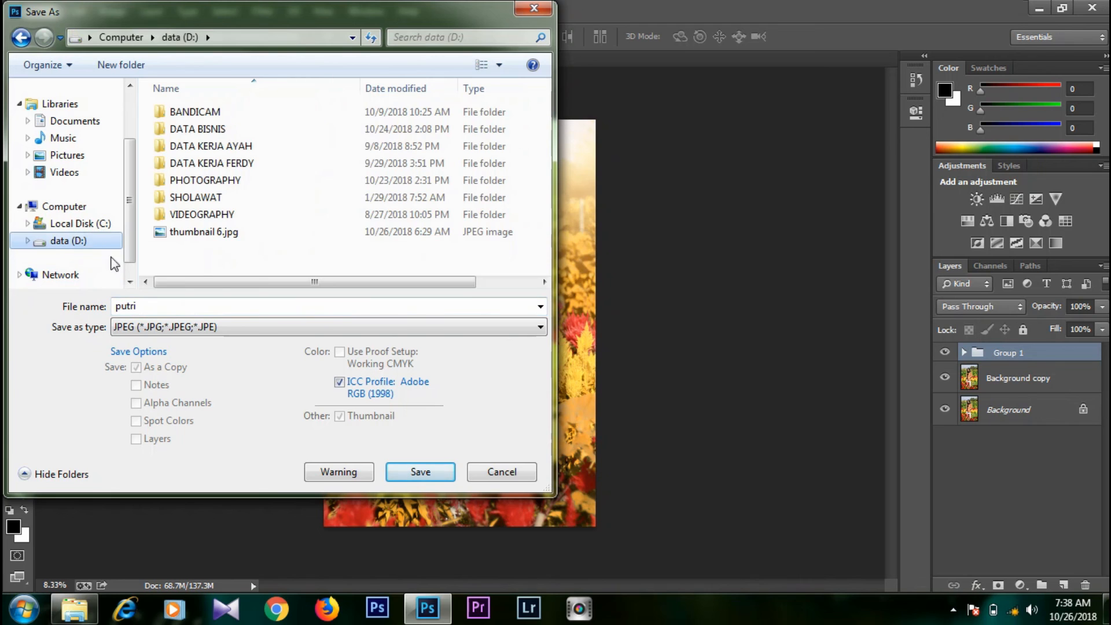
click(405, 472)
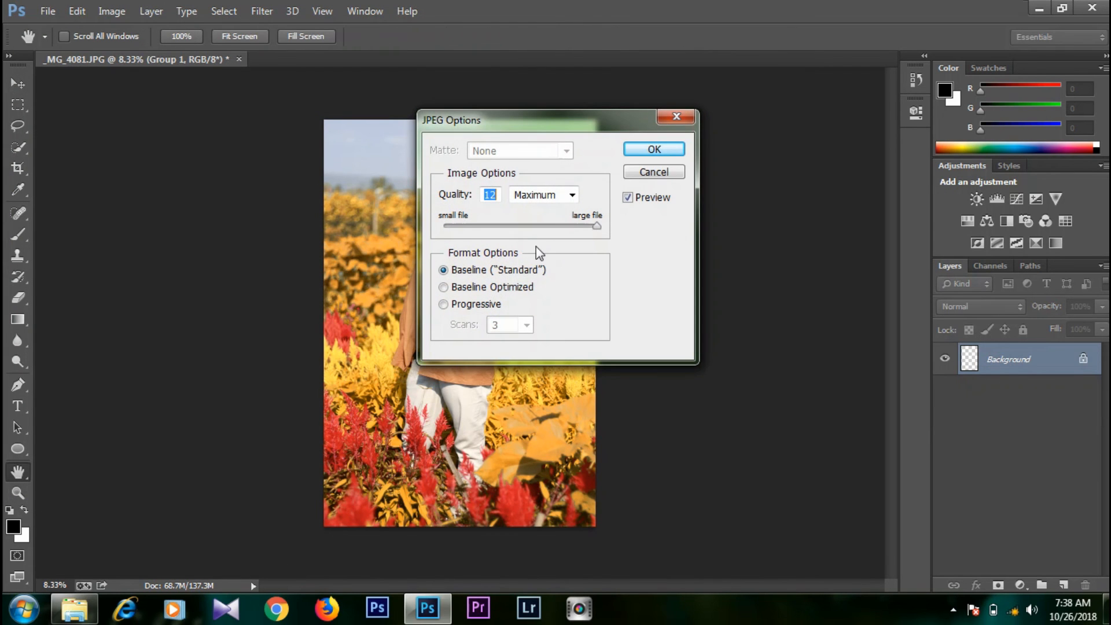
drag(595, 116, 283, 139)
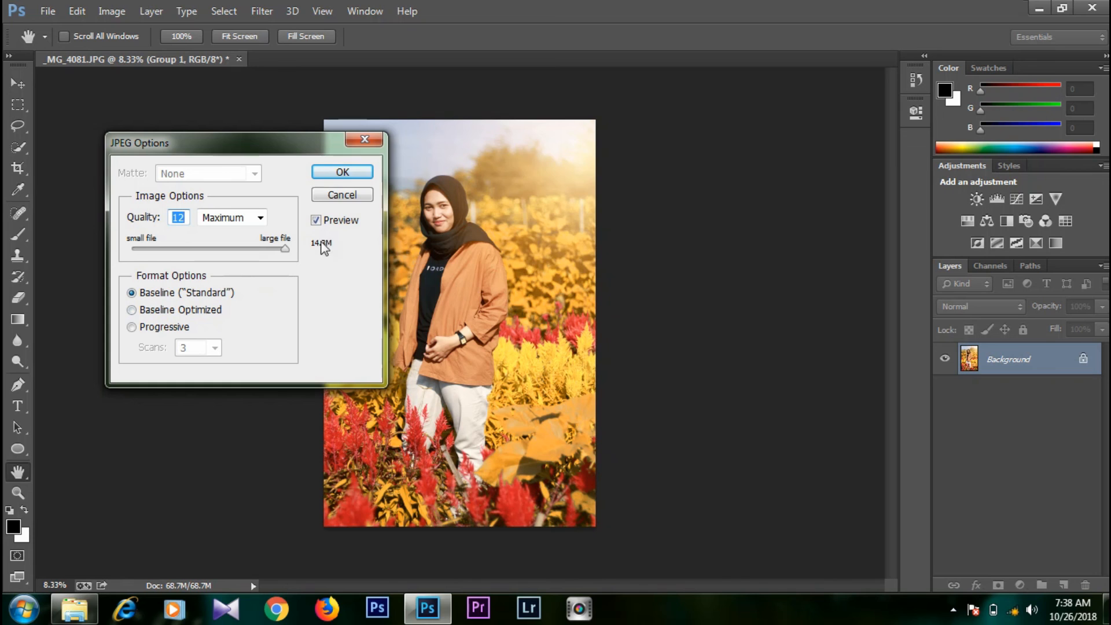
click(344, 174)
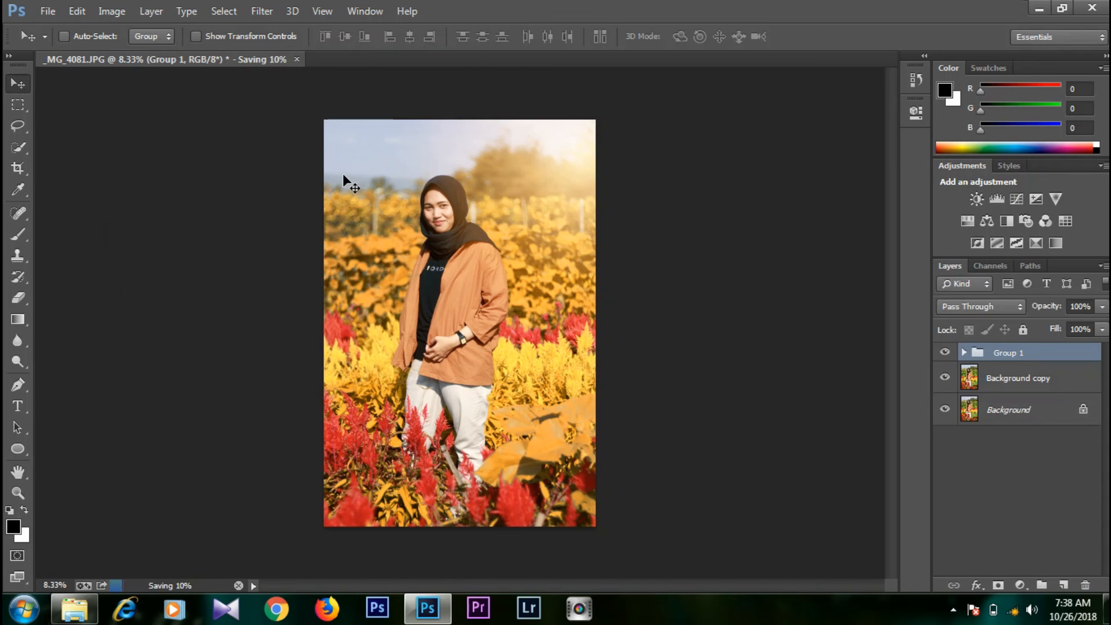